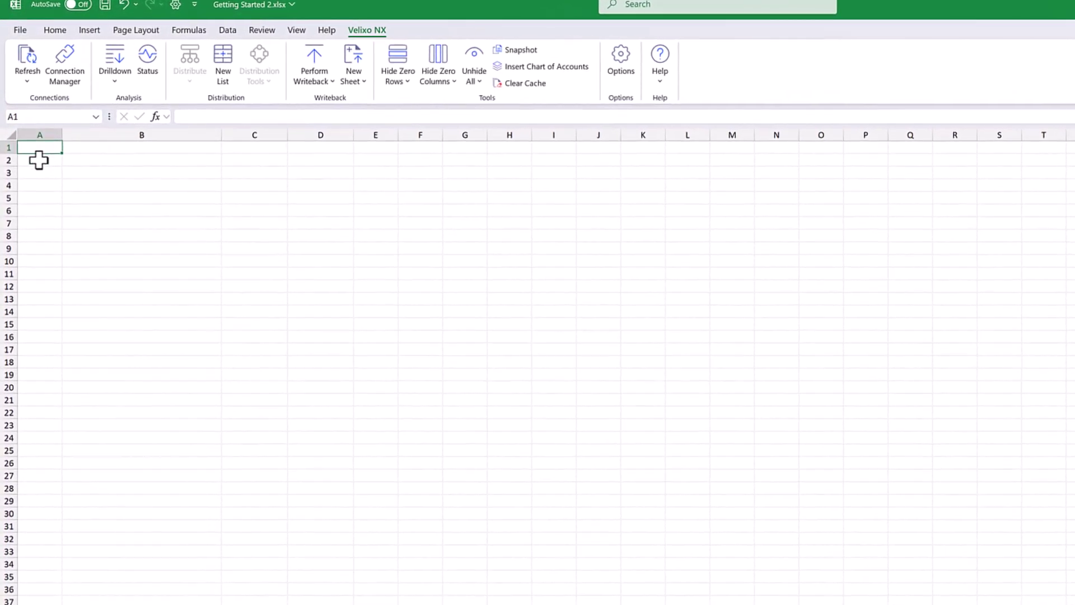
Step: Put the account code 40000 into cell A1
text(40000)
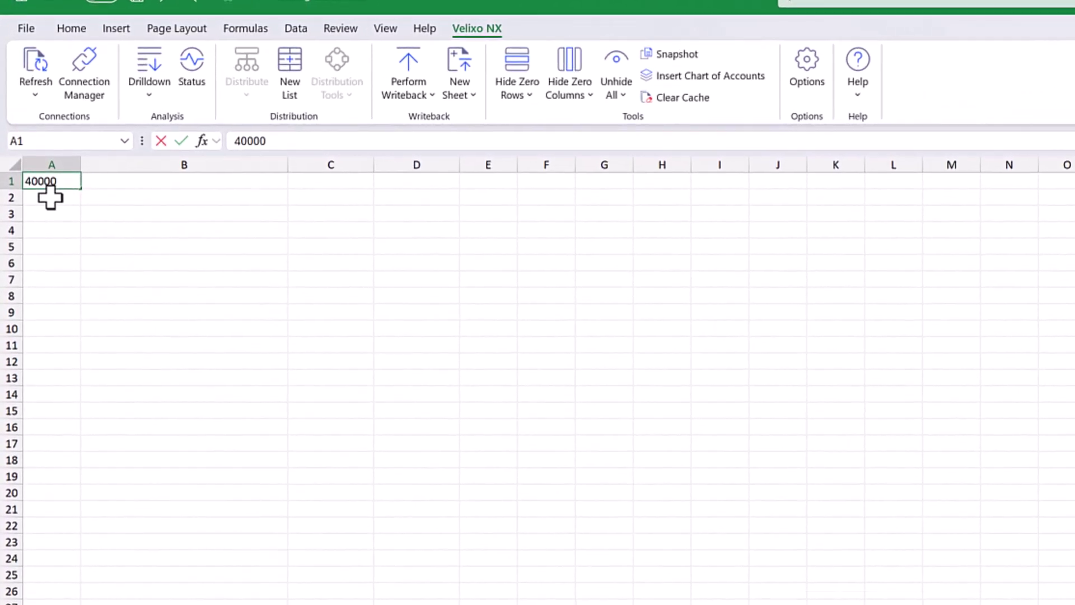
key(Tab)
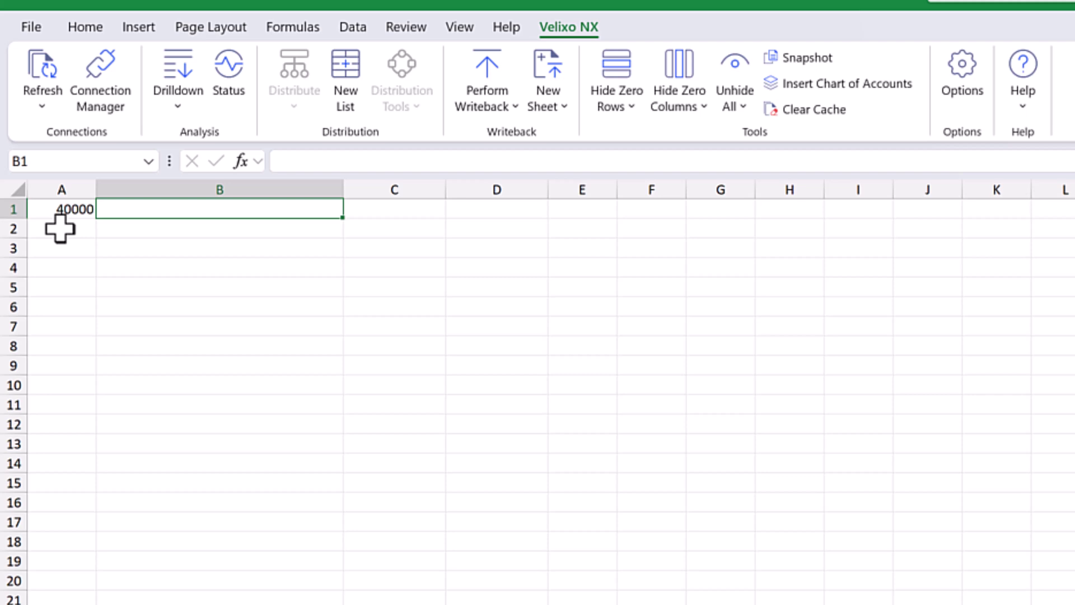
Step: Insert the Velixo NX ACCOUNTNAME function into cell B1 through Insert Function
click(246, 161)
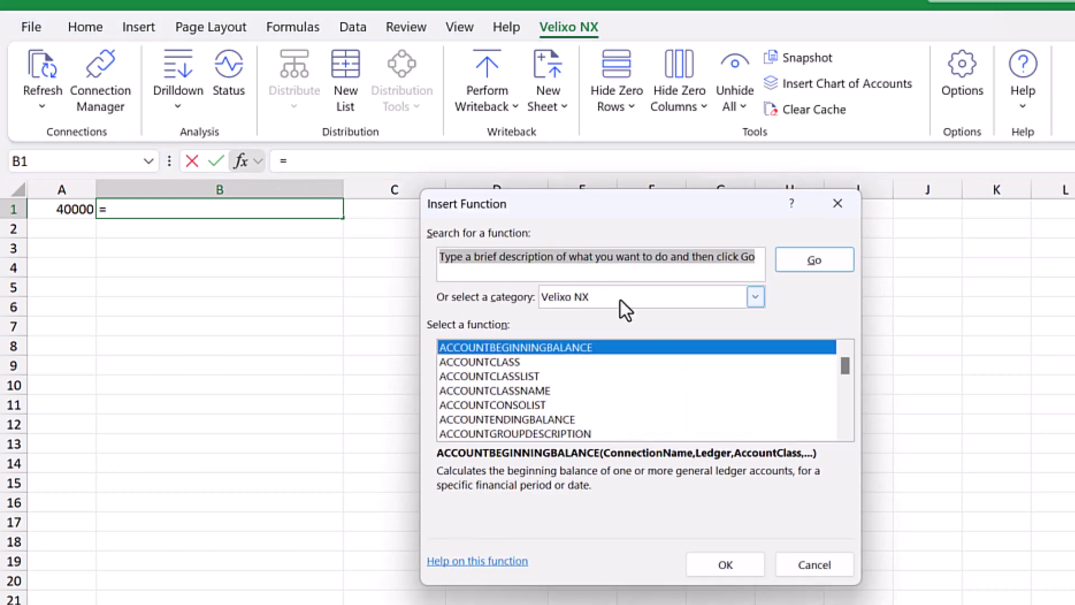
scroll(842, 428, down, 2)
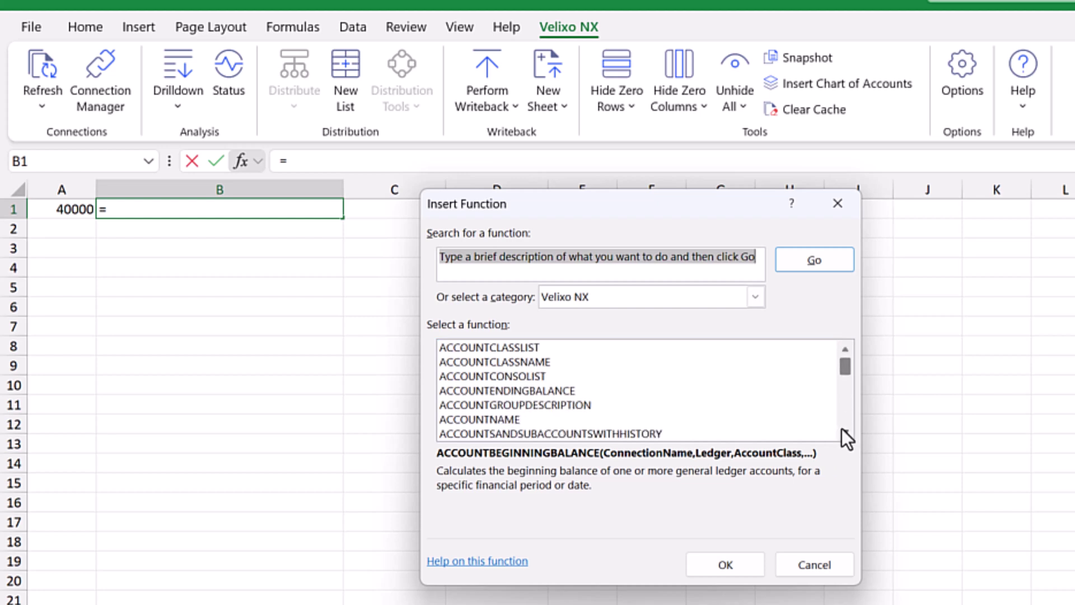
click(549, 426)
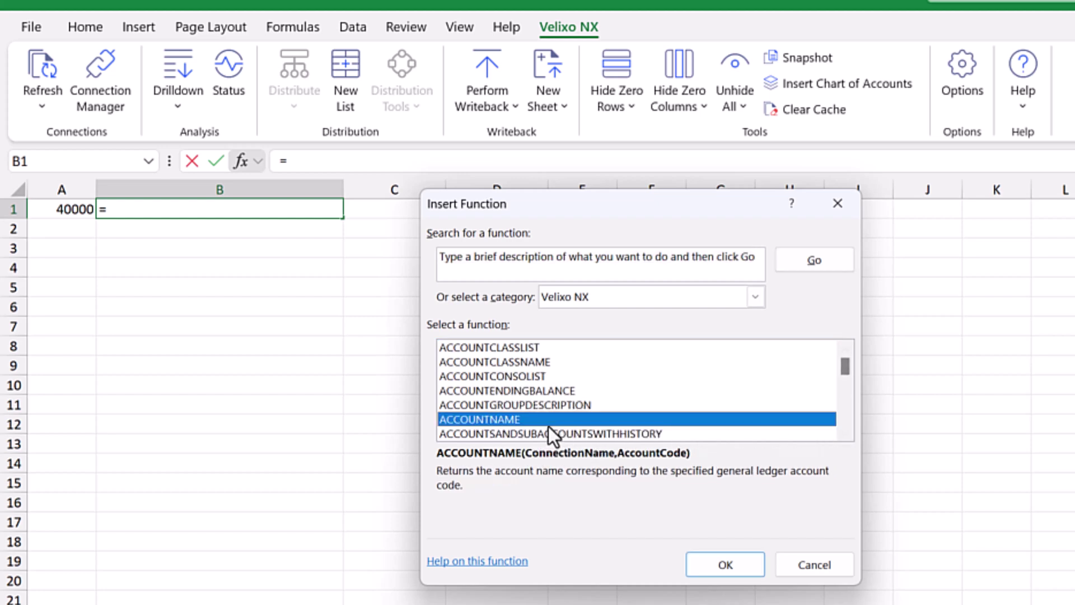
click(738, 565)
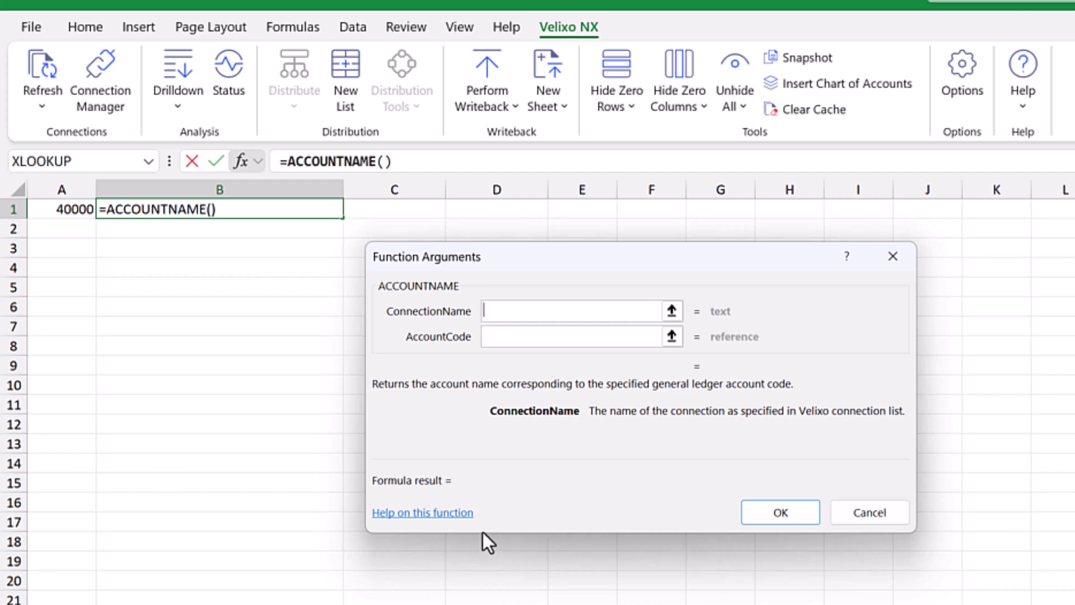
Step: Open the ACCOUNTNAME help article and read down to its first example
click(413, 512)
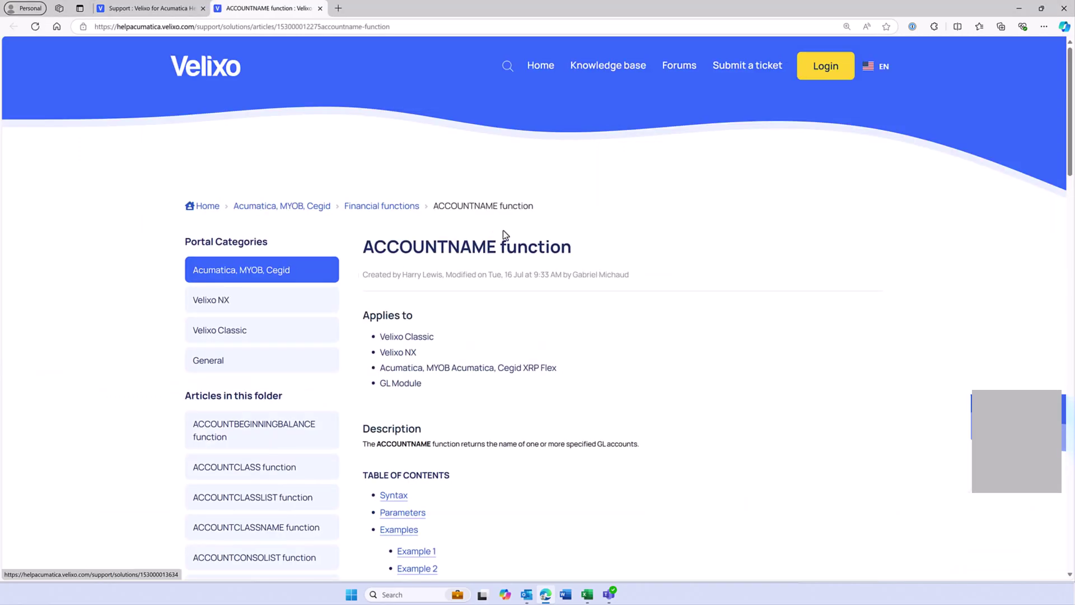
scroll(507, 228, down, 3)
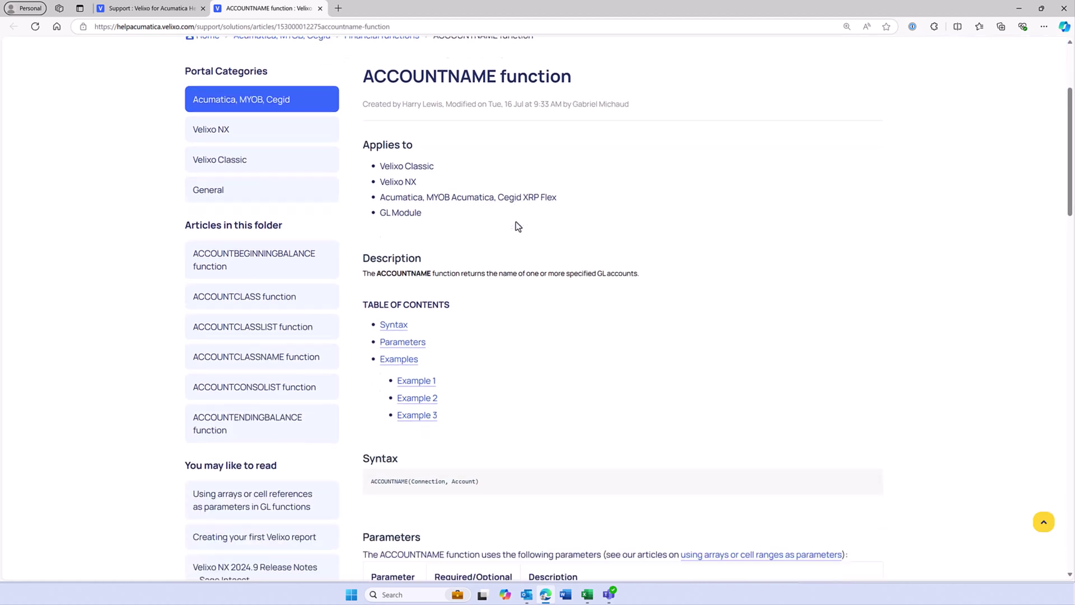
scroll(519, 226, down, 3)
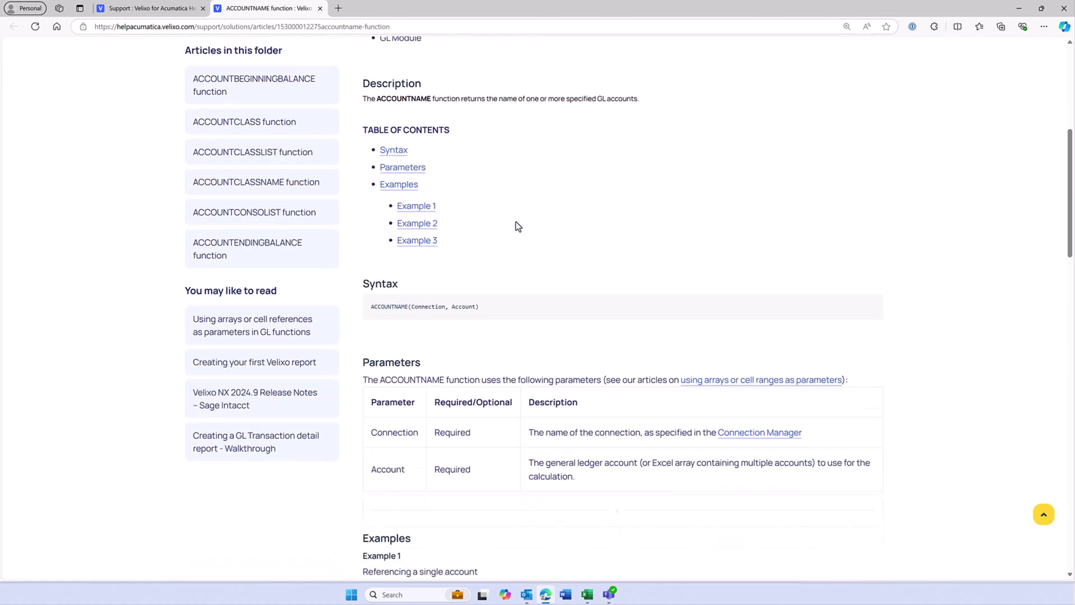
scroll(518, 227, down, 3)
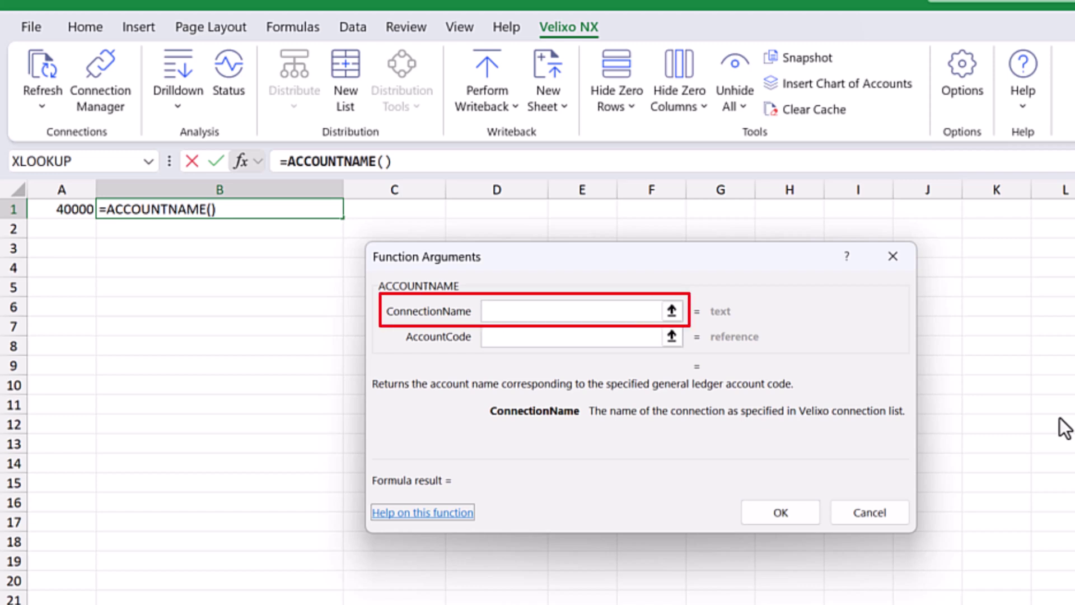
Step: Set ACCOUNTNAME's connection to Demo and account code to A1, so B1 shows Sales Revenue
click(557, 314)
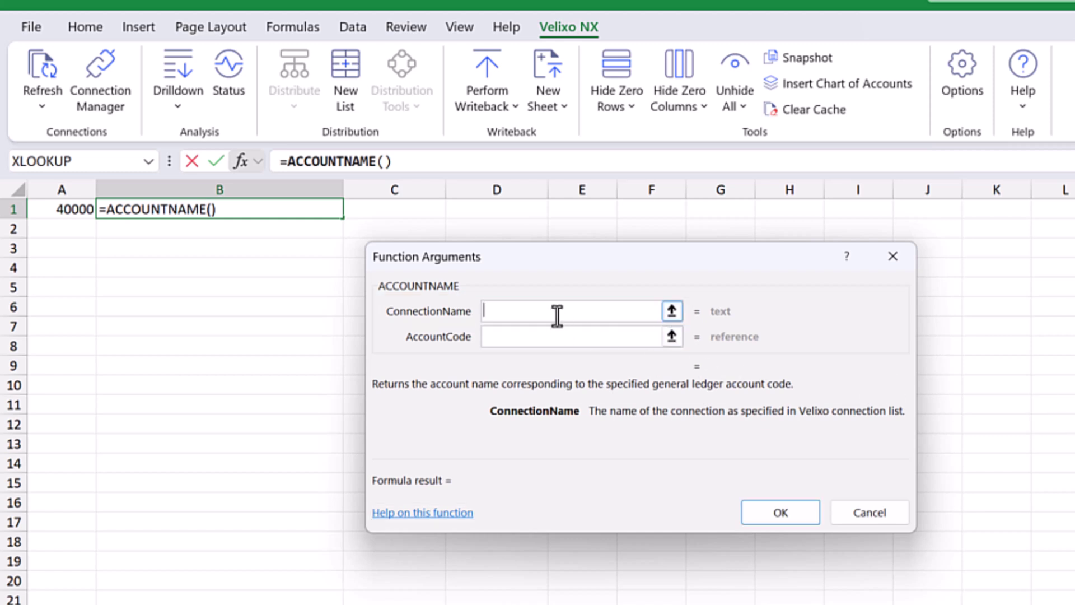
text(Demo)
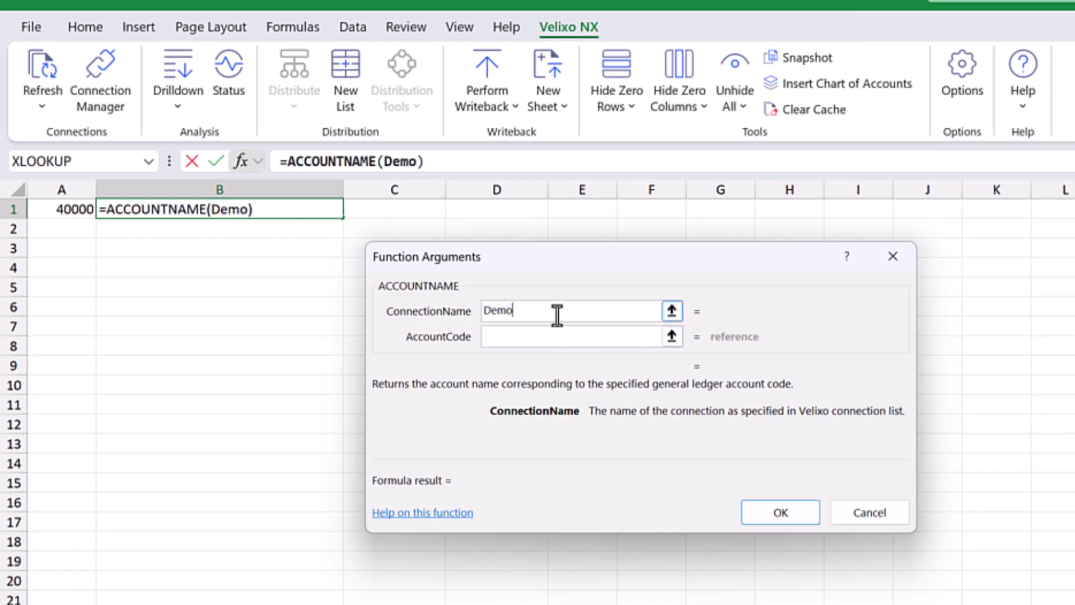
click(561, 337)
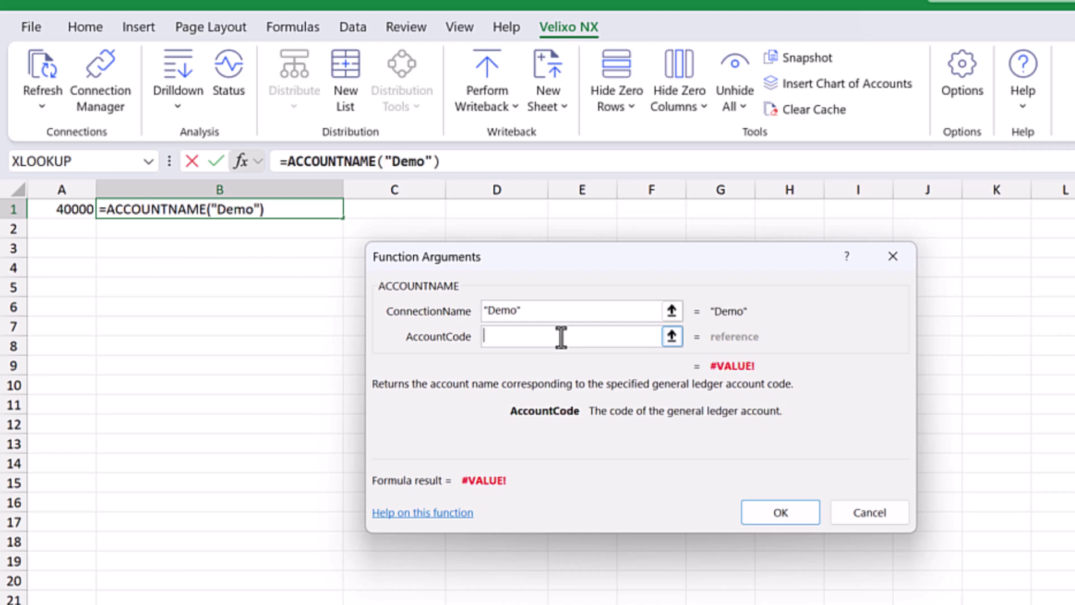
click(66, 211)
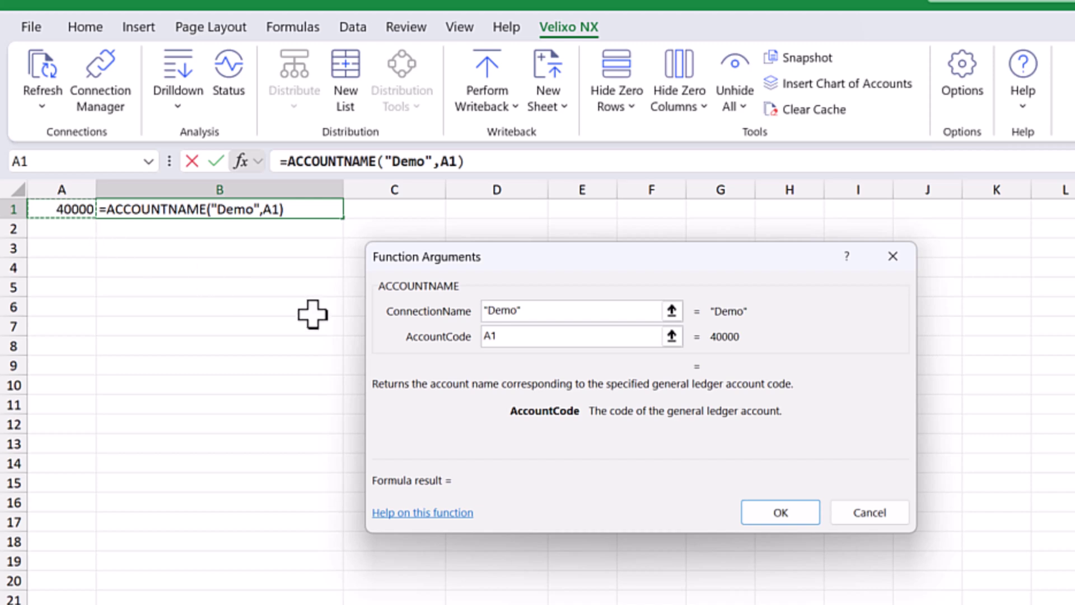
click(799, 514)
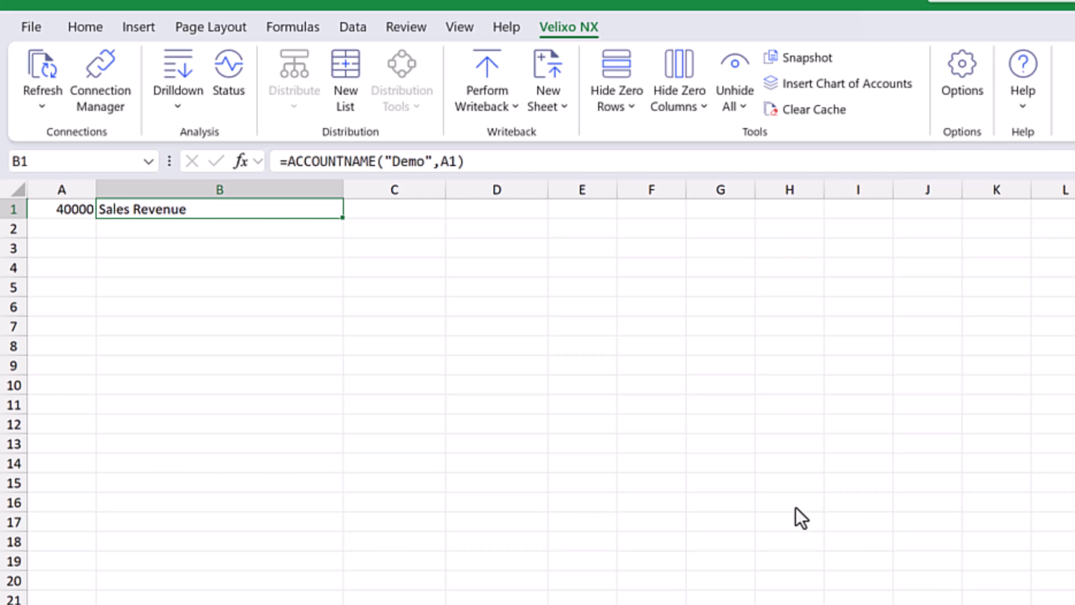
Step: Try copying B1's account name formula down to row 6, then undo it
key(Left)
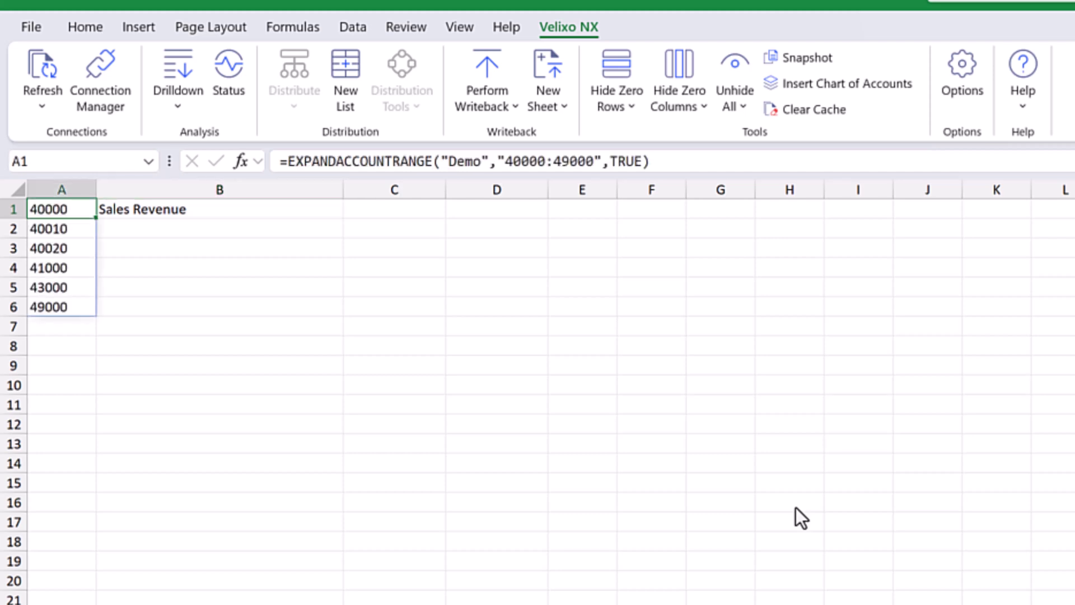
click(237, 207)
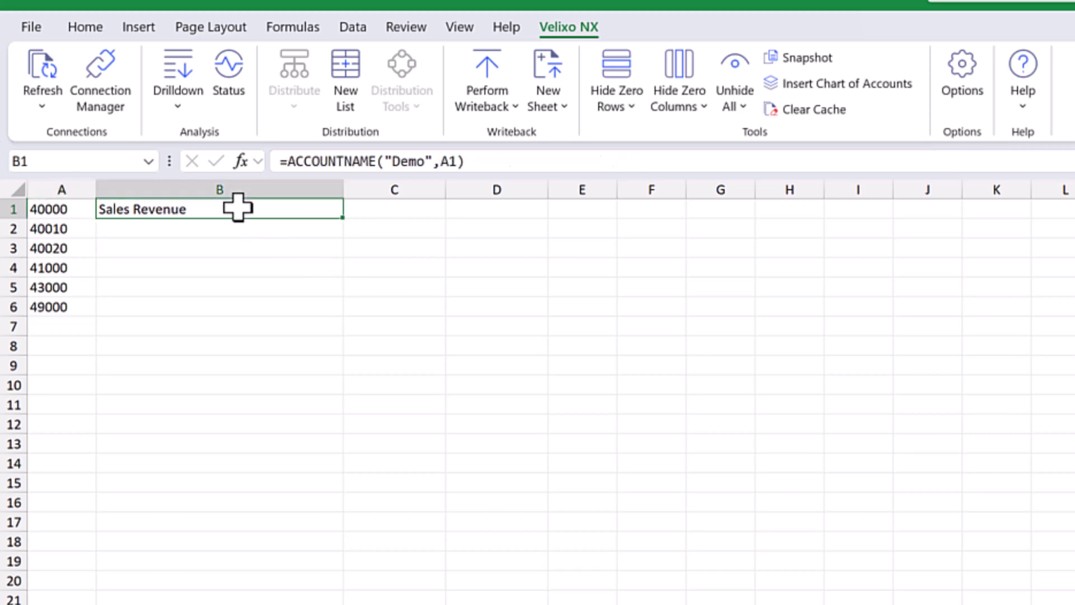
drag(343, 218, 343, 318)
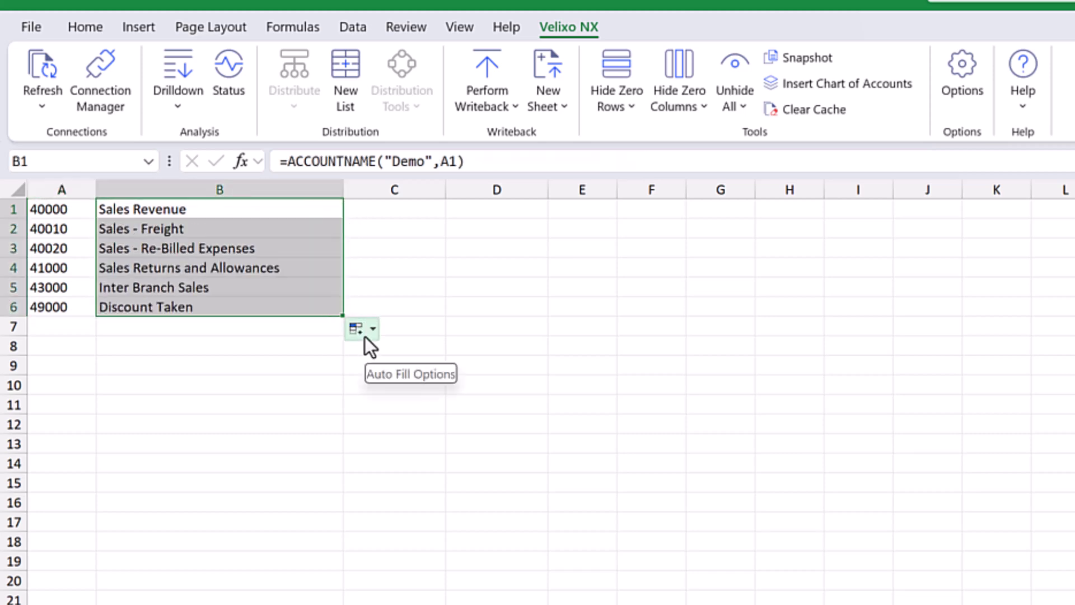
key(ctrl+z)
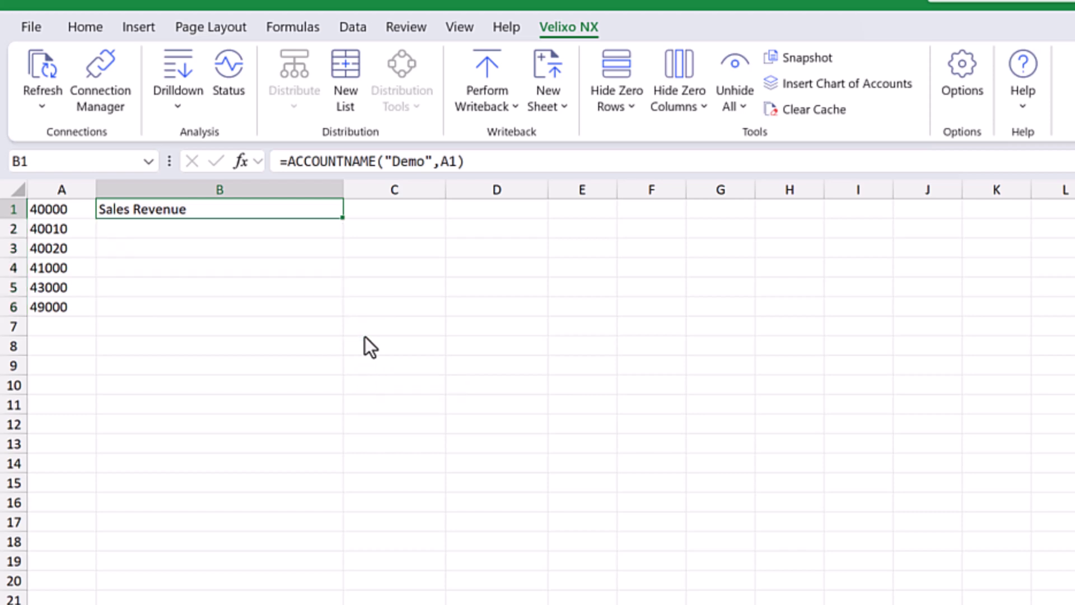
Step: Change the AccountCode argument to A1# so account names spill down B1:B6
click(242, 162)
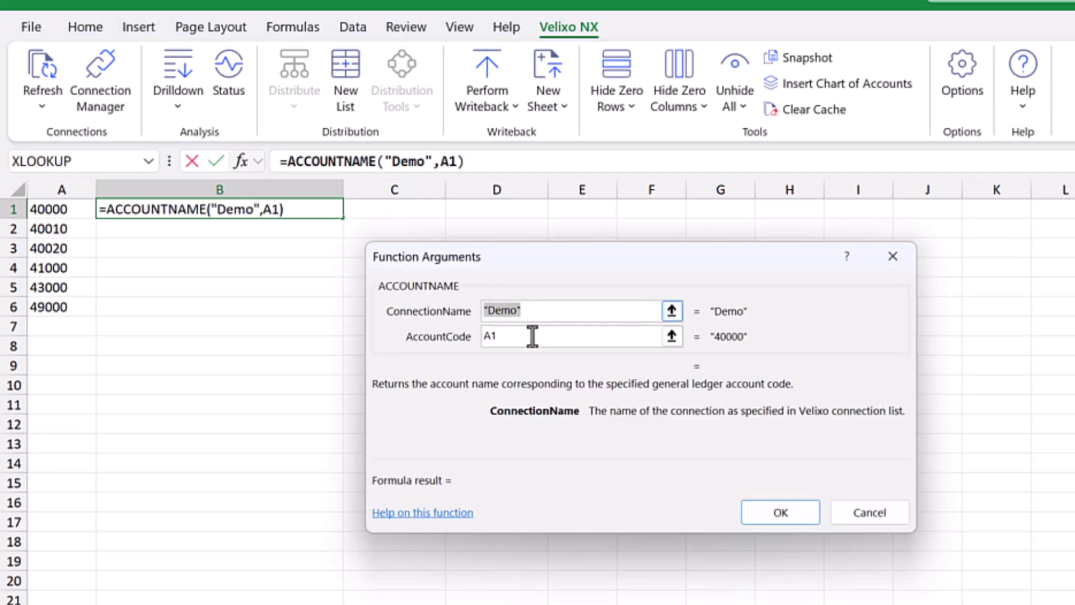
click(532, 336)
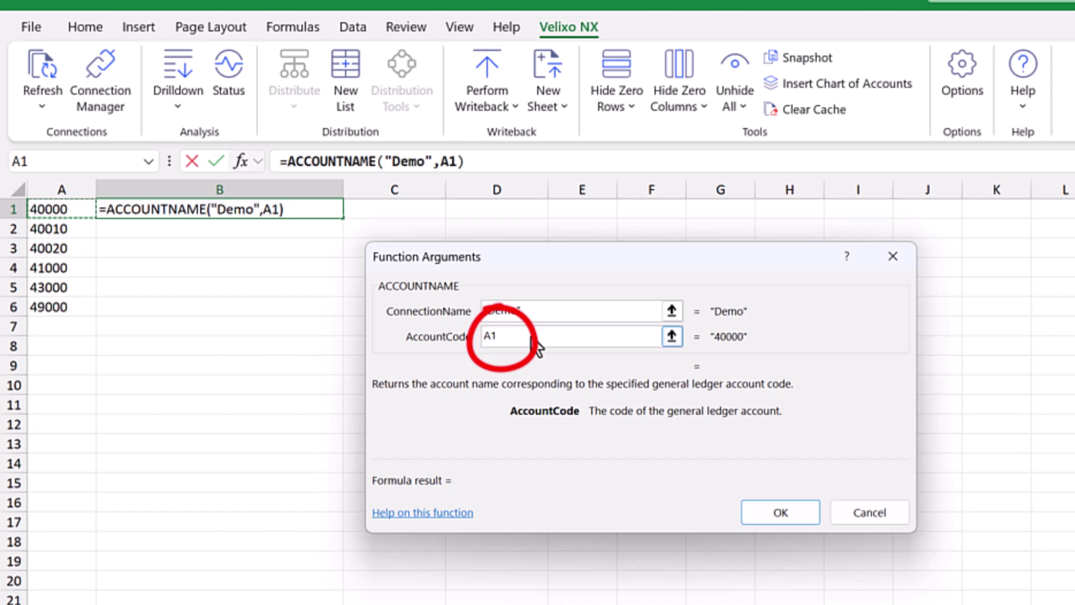
text(#)
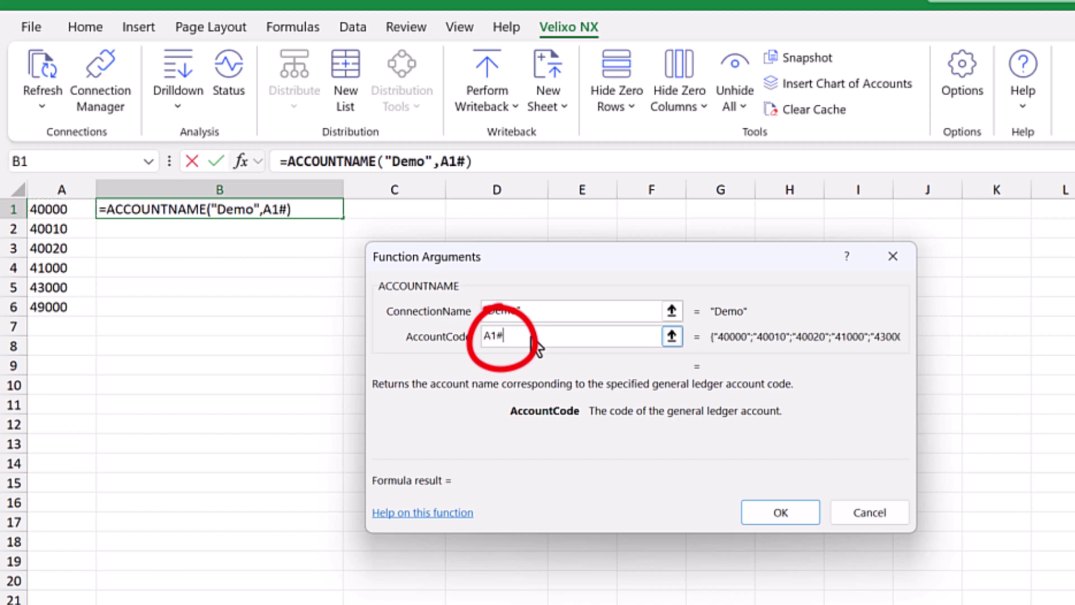
click(781, 512)
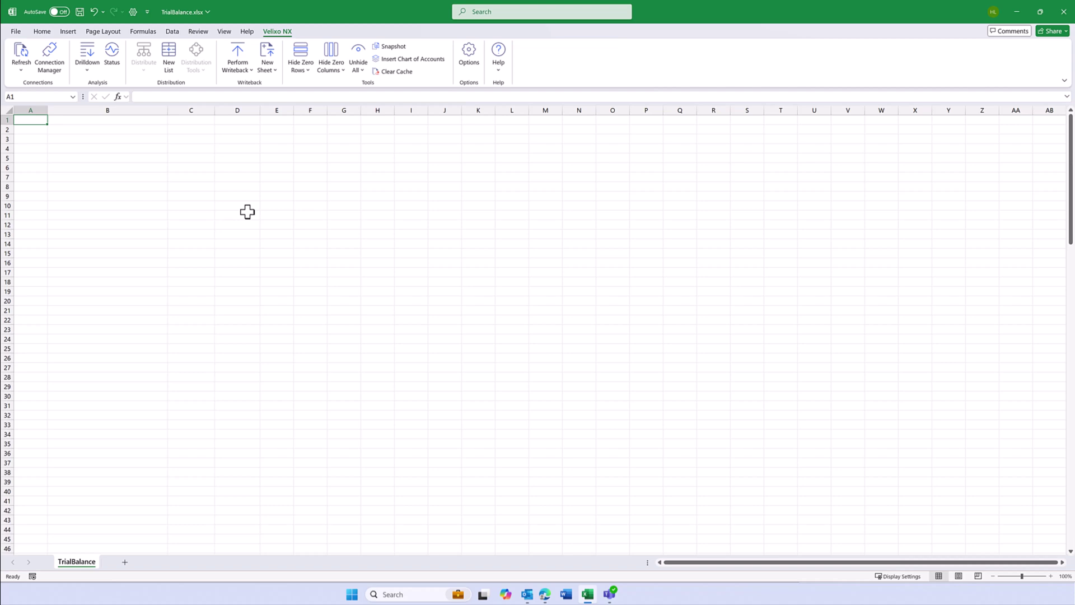
Step: Insert the Demo chart of accounts, enter =ACCOUNTNAME("Demo",A1#) in B1, and autofit column B
click(401, 62)
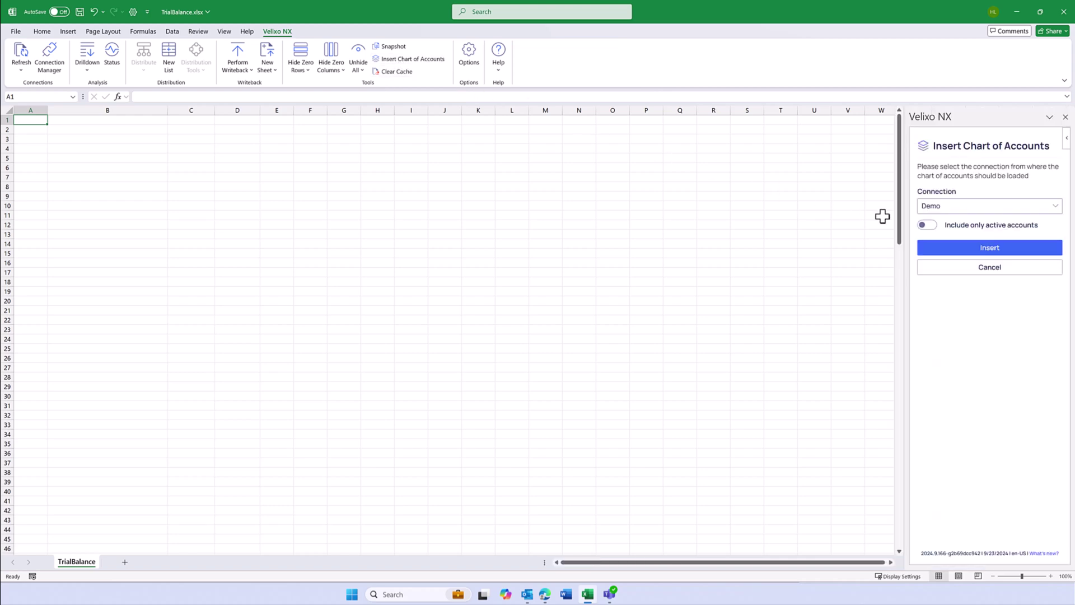
click(1016, 249)
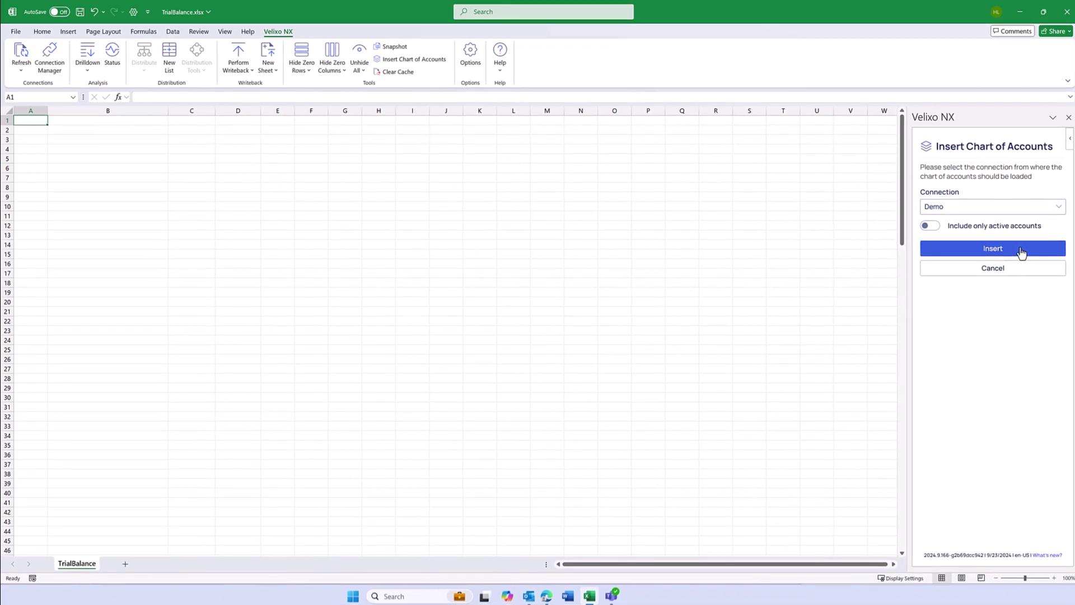
click(120, 120)
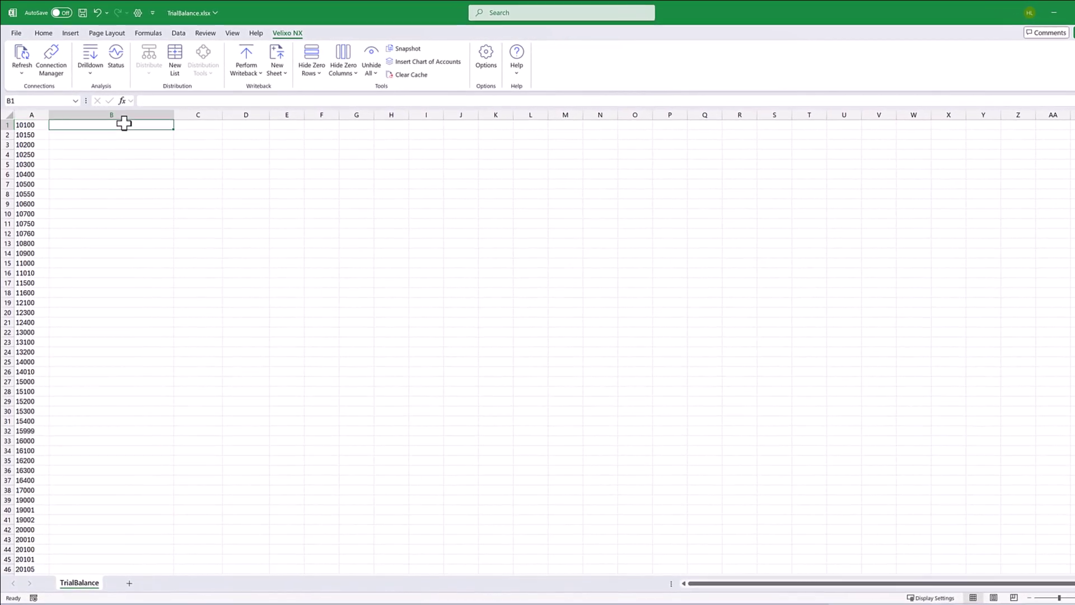
text(=ACCOUNTNAME("Demo",A)
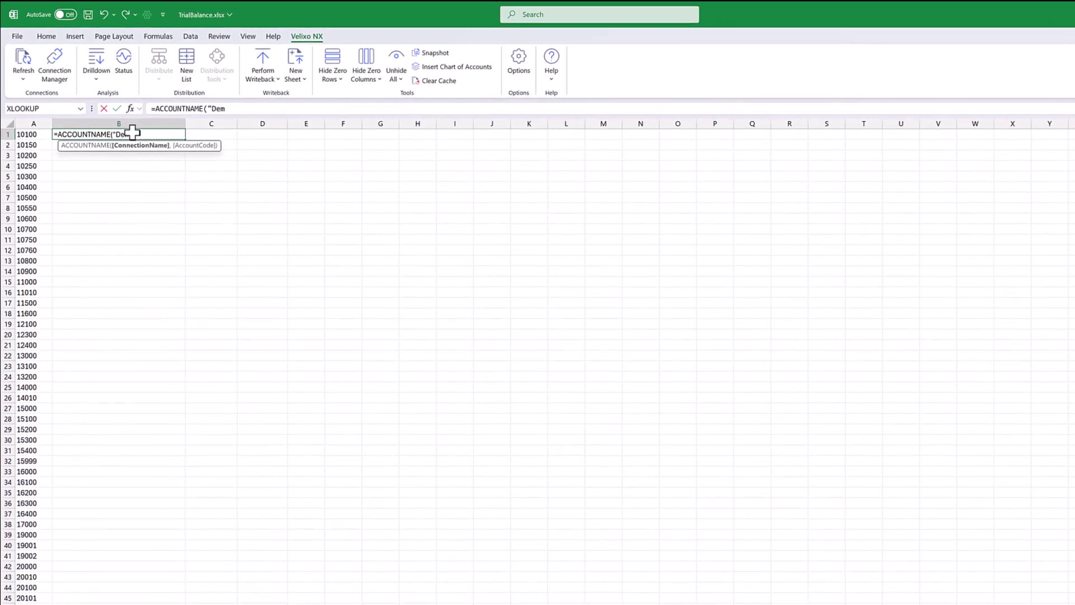
text(1#))
key(Return)
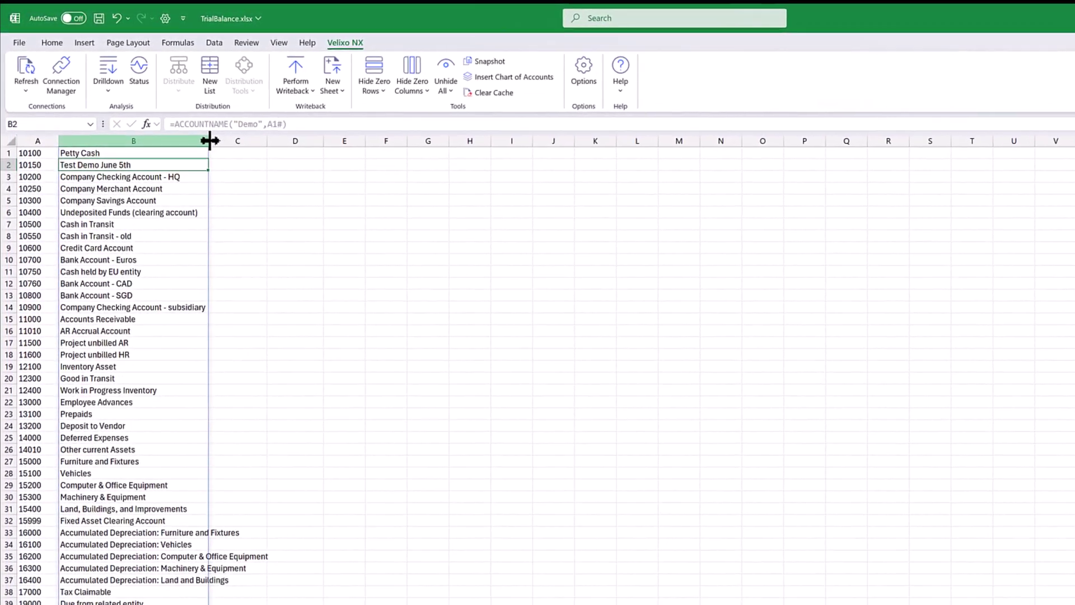
double_click(209, 141)
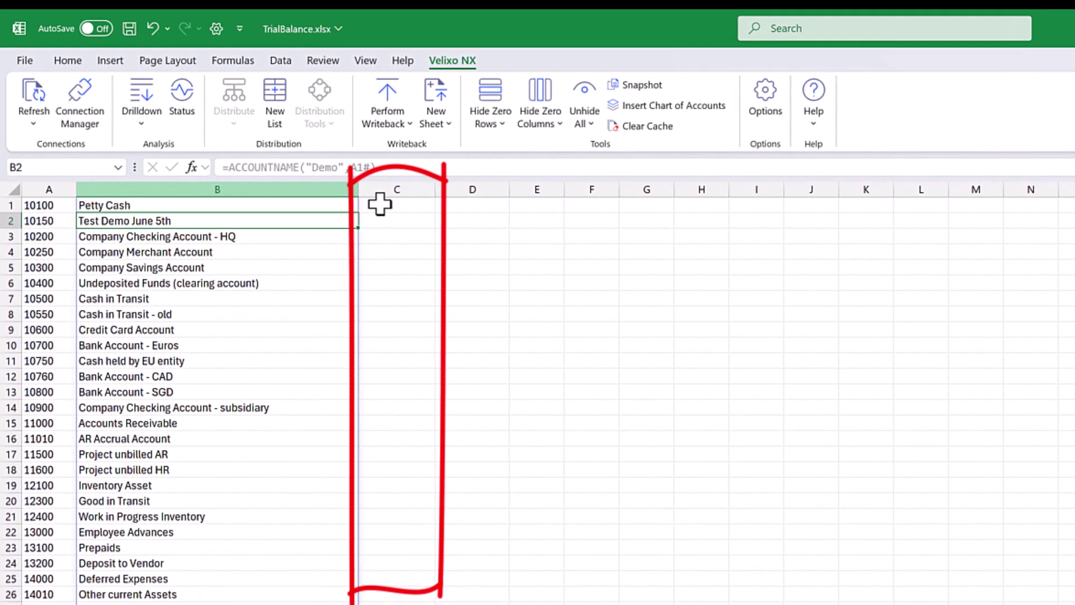
Step: Start an ACCOUNTBEGINNINGBALANCE formula in C1 from the Velixo NX functions
click(389, 207)
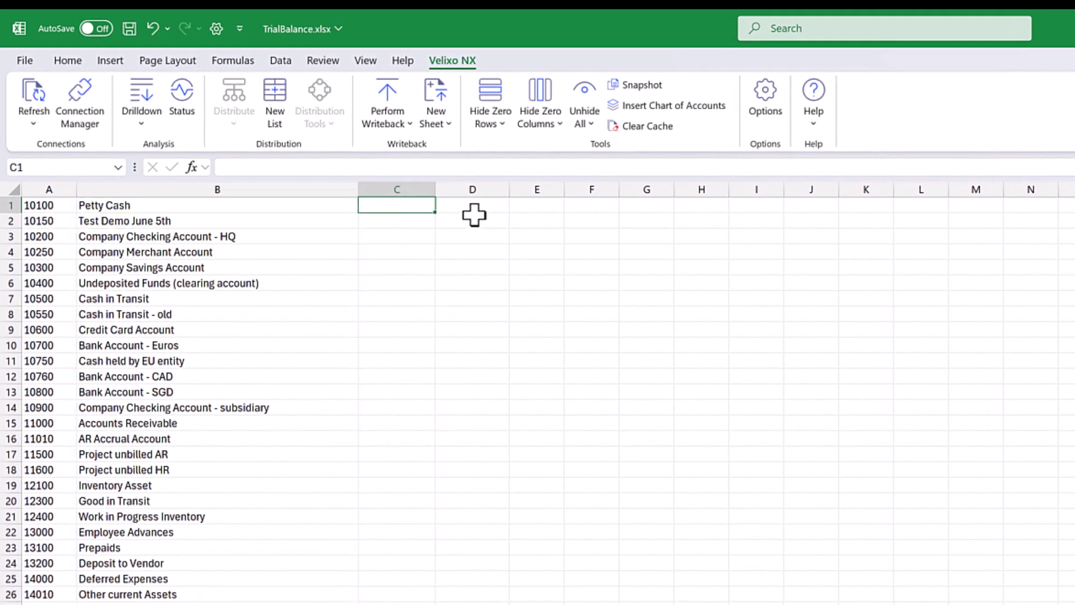
click(192, 167)
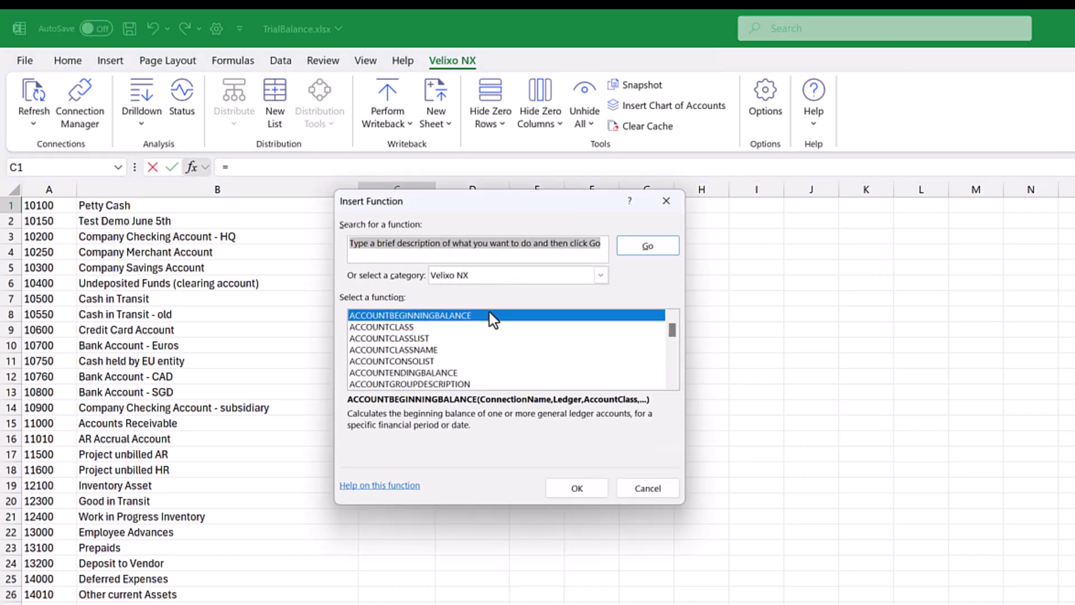
click(586, 487)
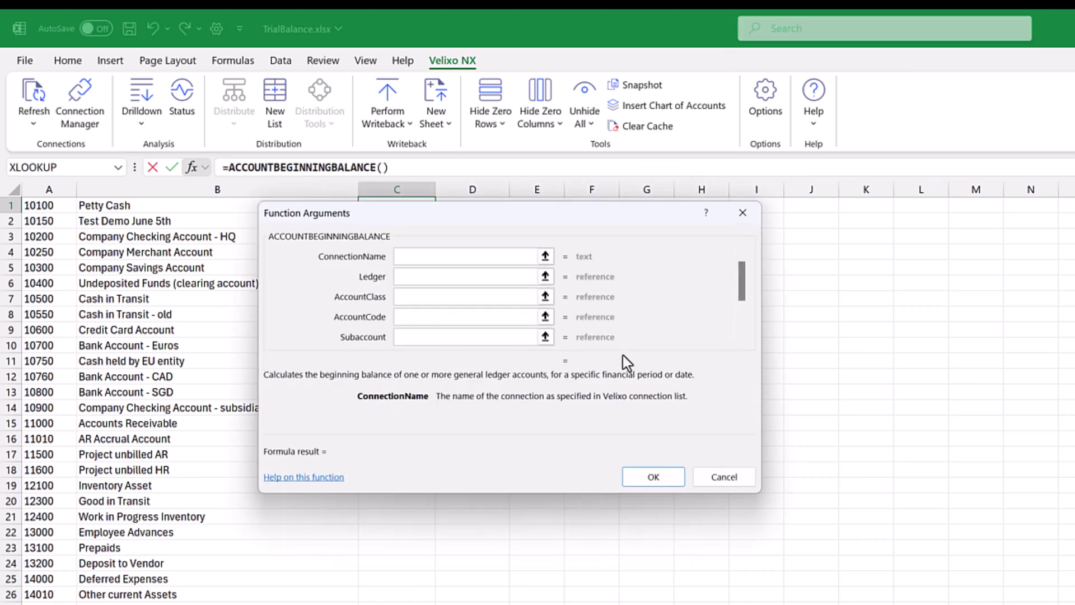
Step: Set ConnectionName "Demo", Ledger "Actual" and AccountCode A1 in the beginning-balance formula
text("Demo")
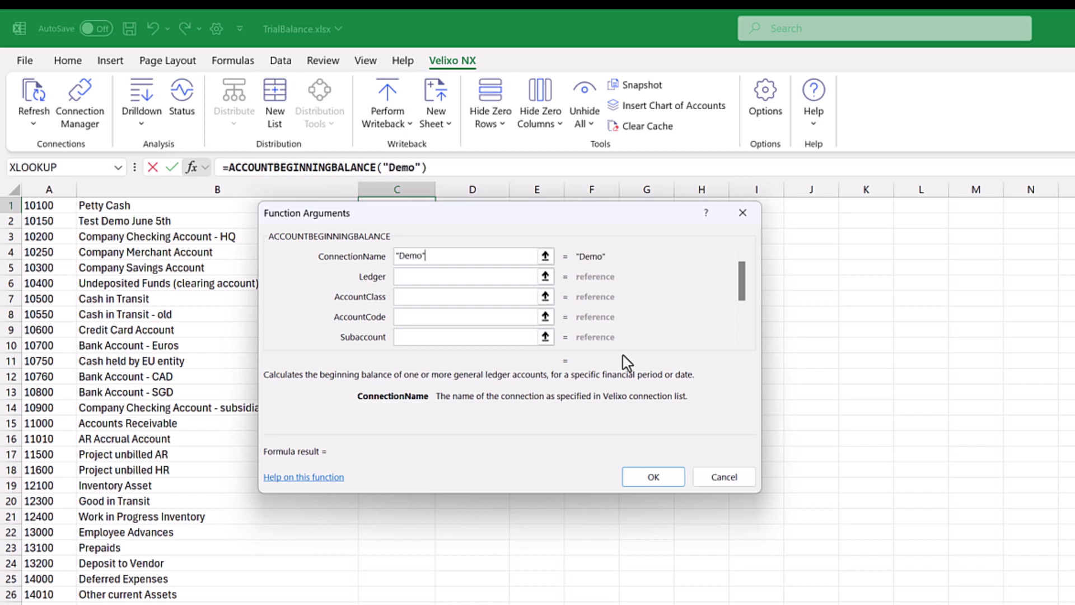
key(Tab)
text("Actual")
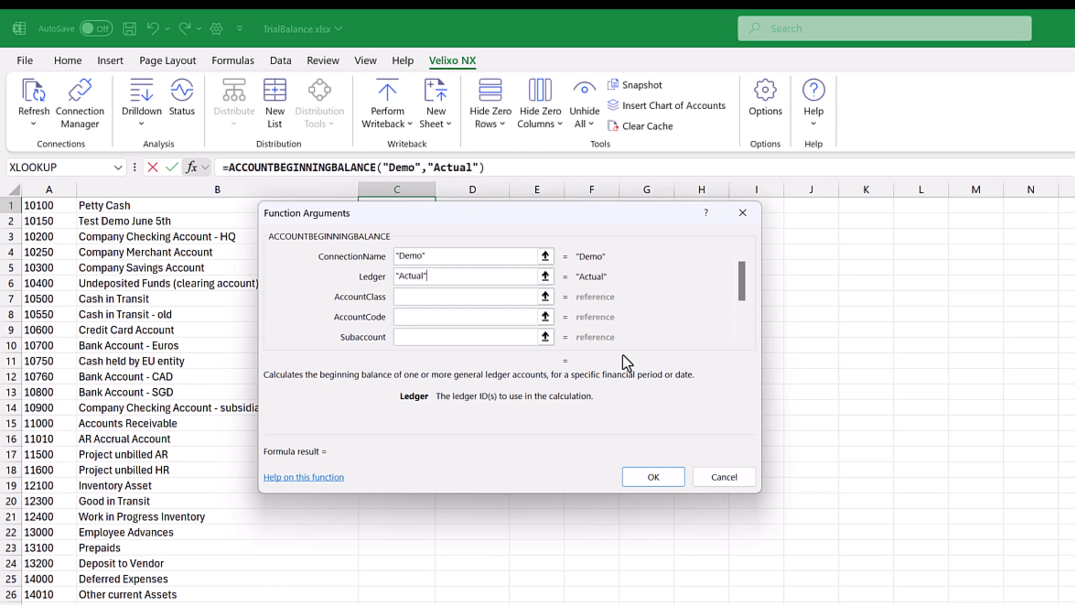
key(Tab)
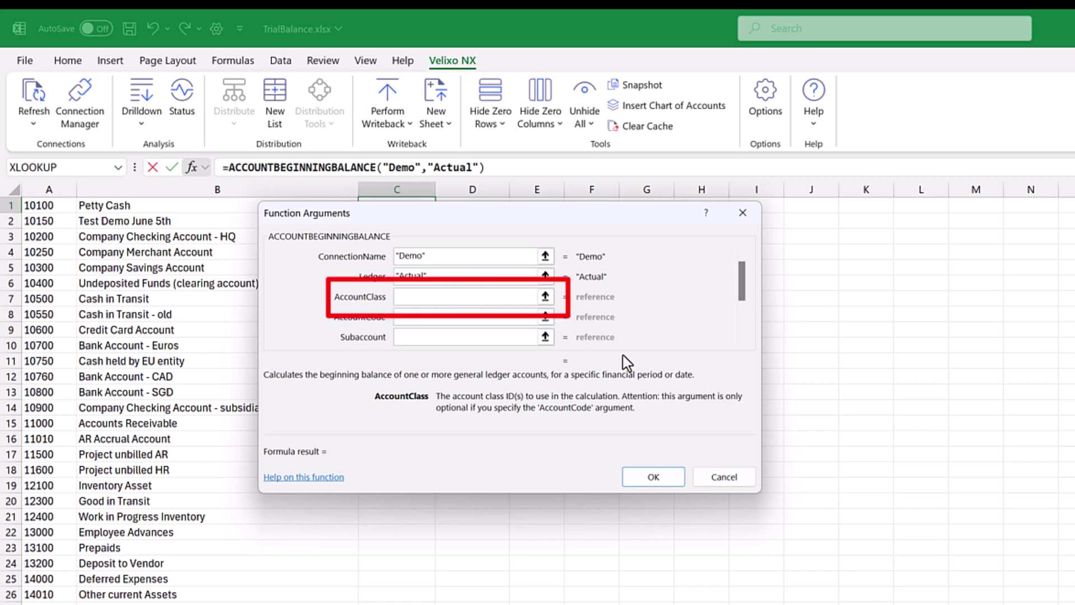
click(483, 319)
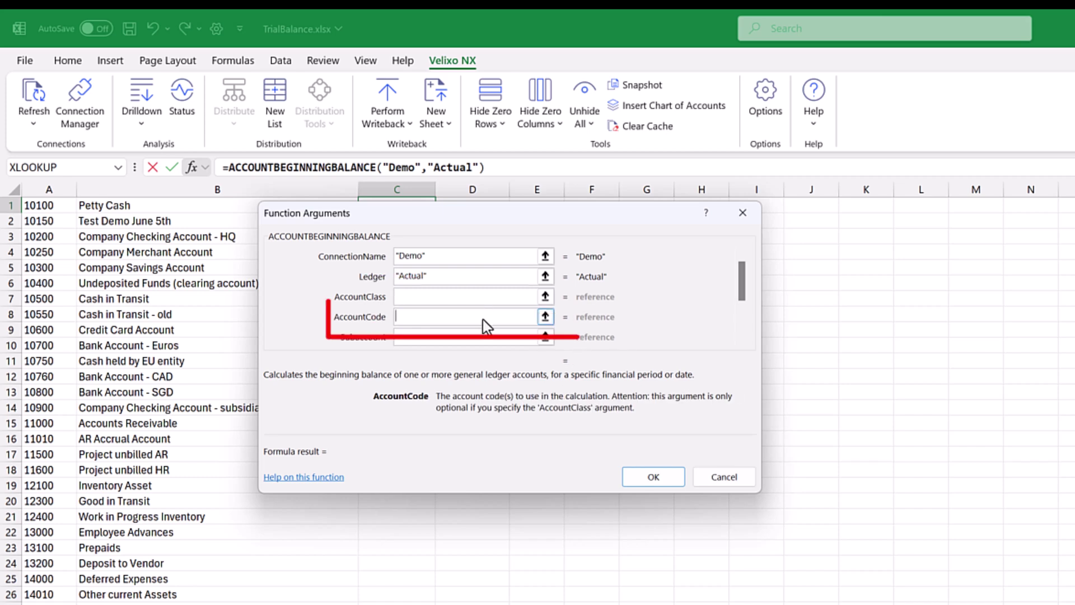
click(50, 205)
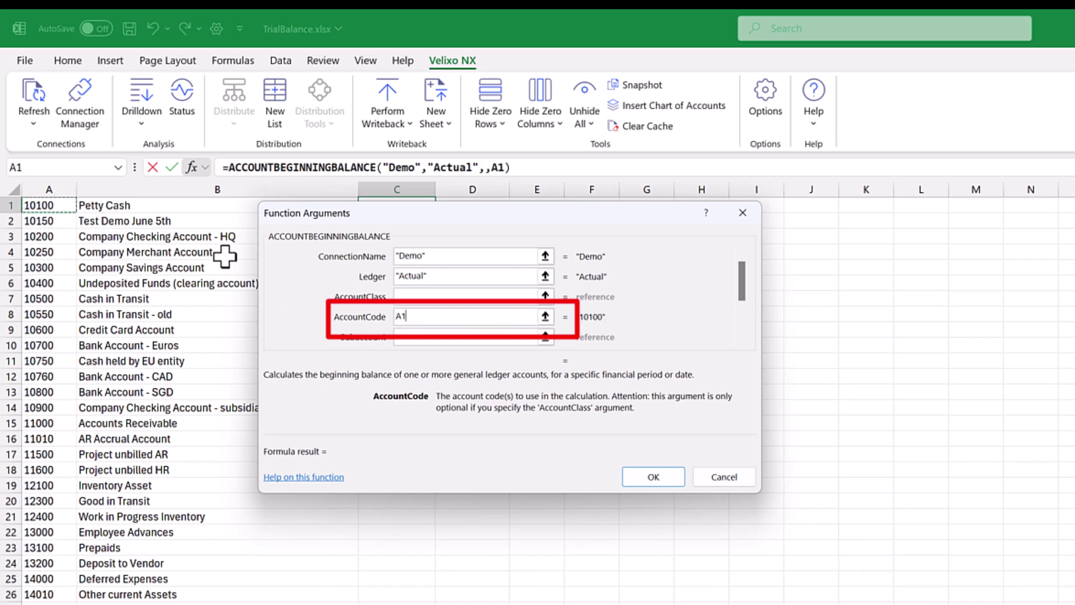
click(743, 340)
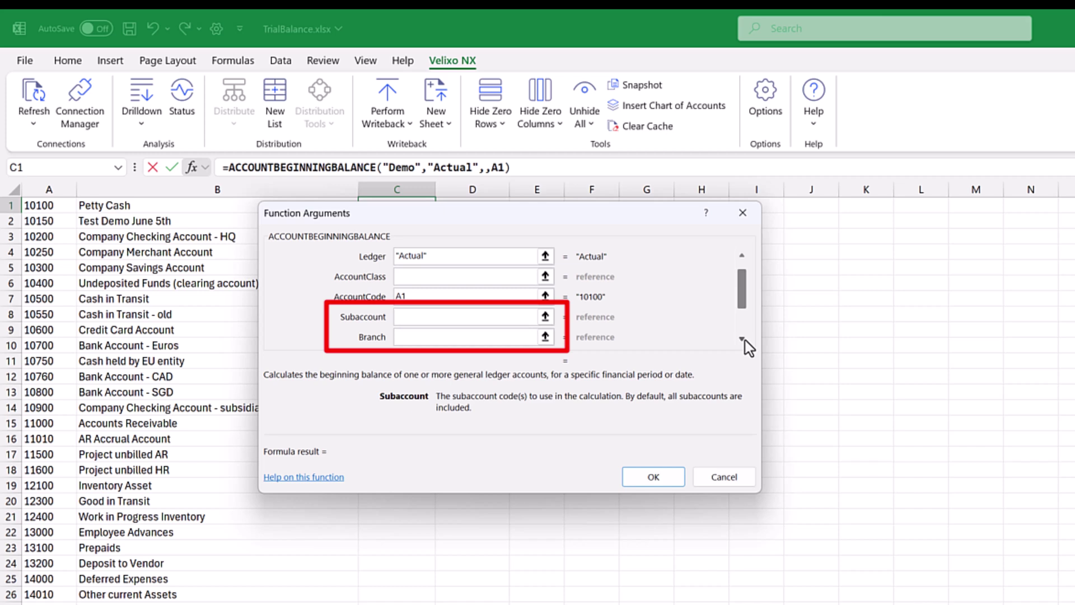
Step: Set AsOf to "12-2019" and review the IncludeUnposted and UseMasterFinancialCalendar arguments
click(743, 340)
click(743, 340)
click(743, 340)
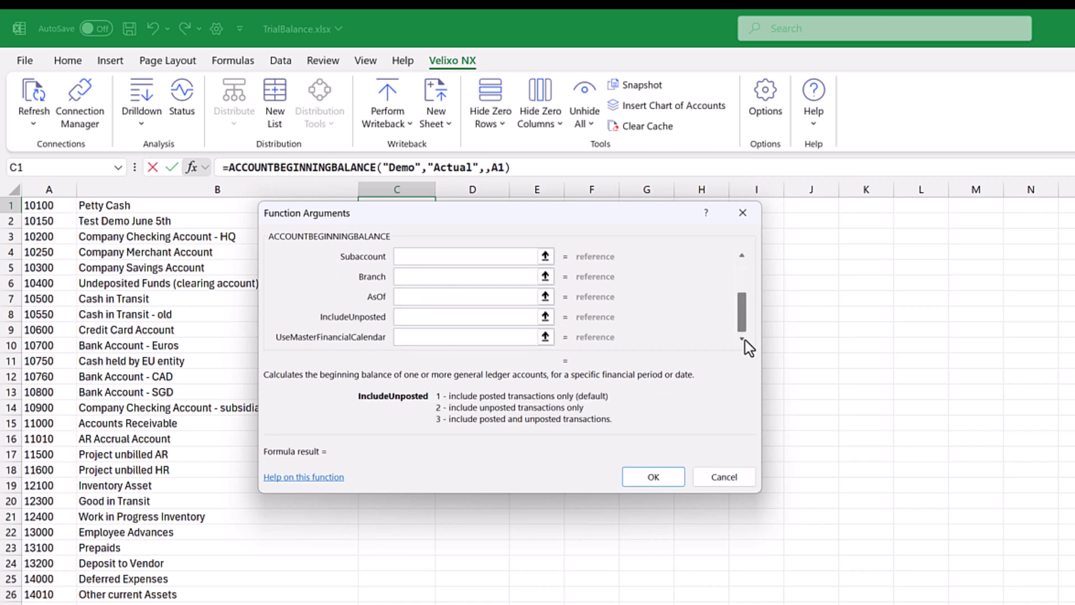
click(495, 296)
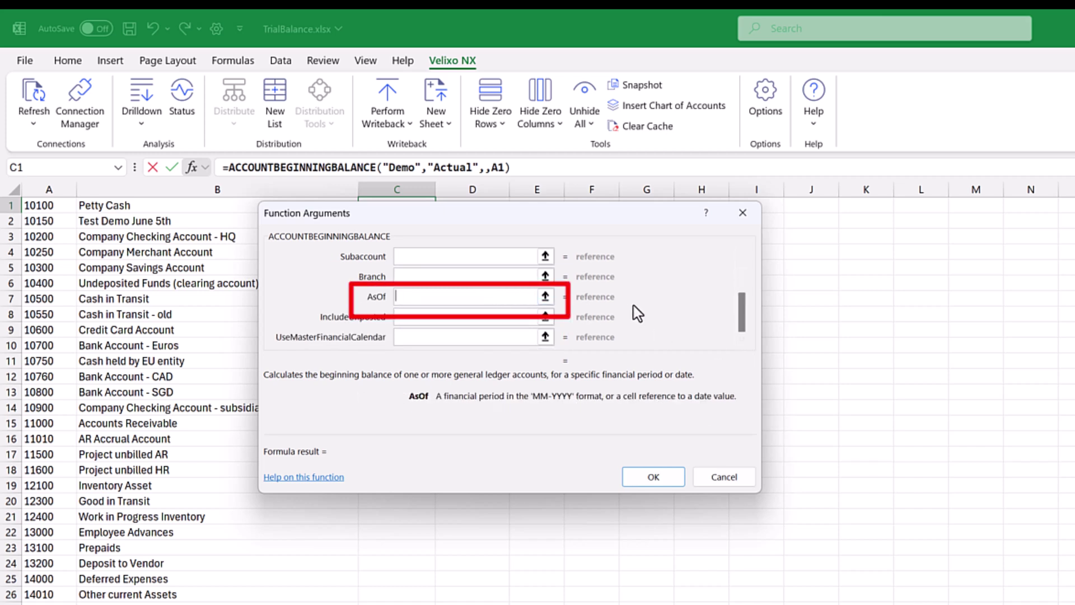
text("12-20)
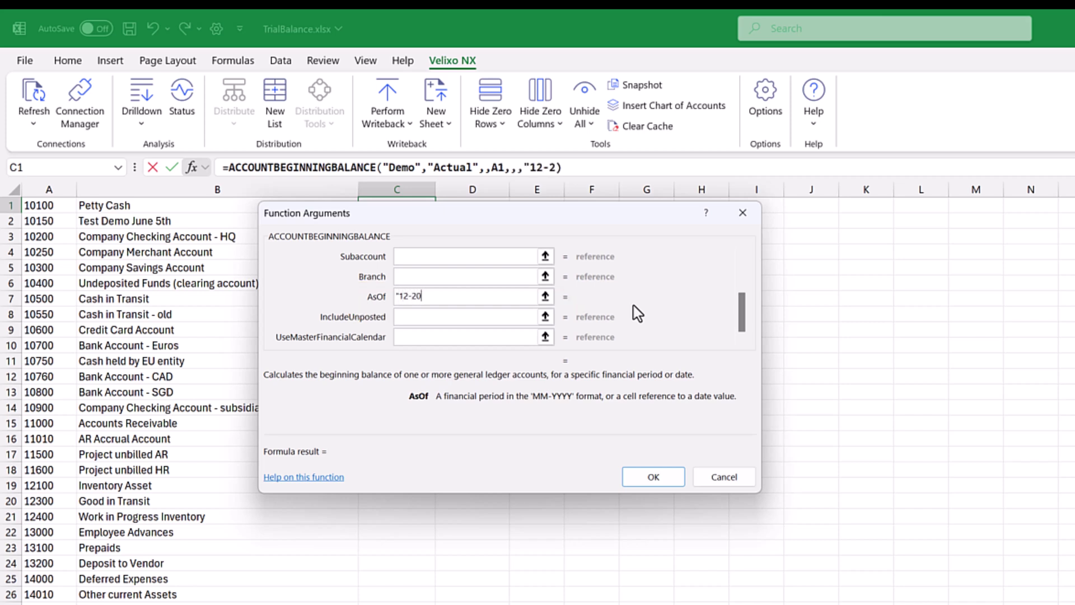
text(19")
click(485, 319)
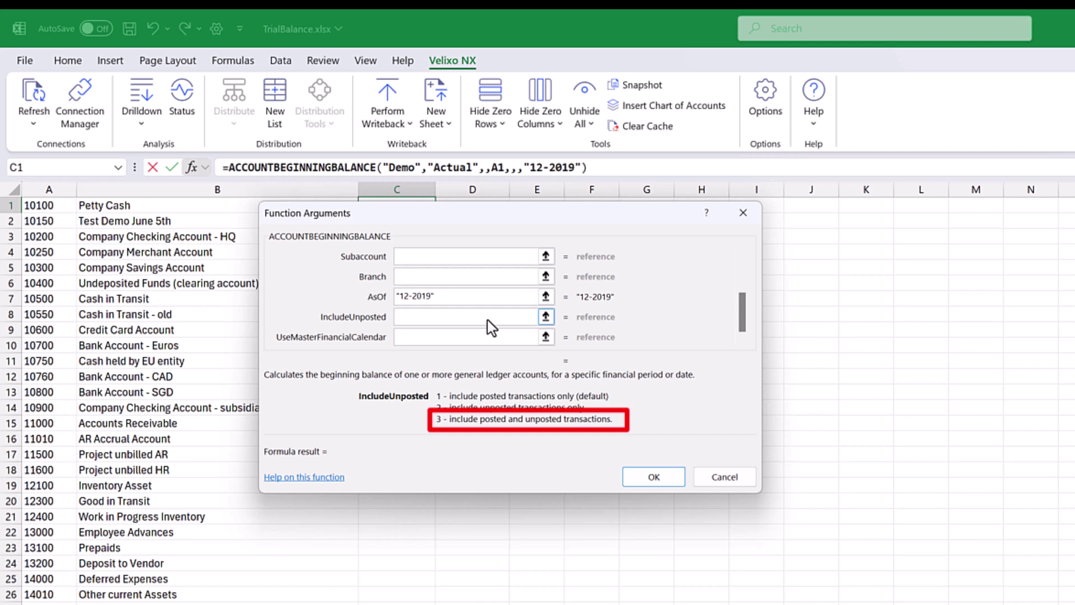
click(492, 337)
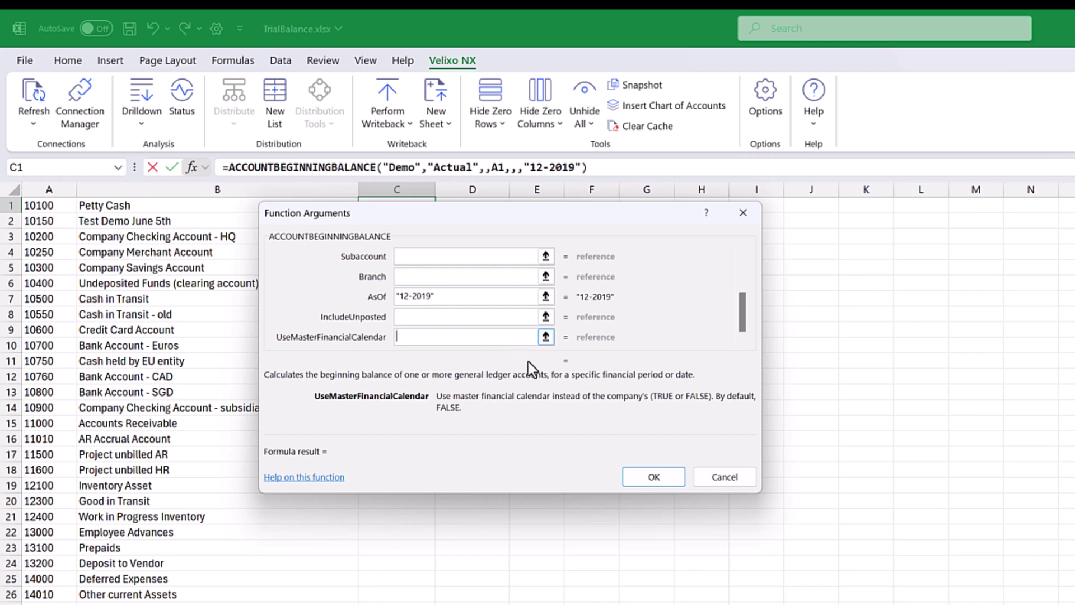
Step: Confirm the formula, then change A1 to A1# so beginning balances spill down column C
click(667, 476)
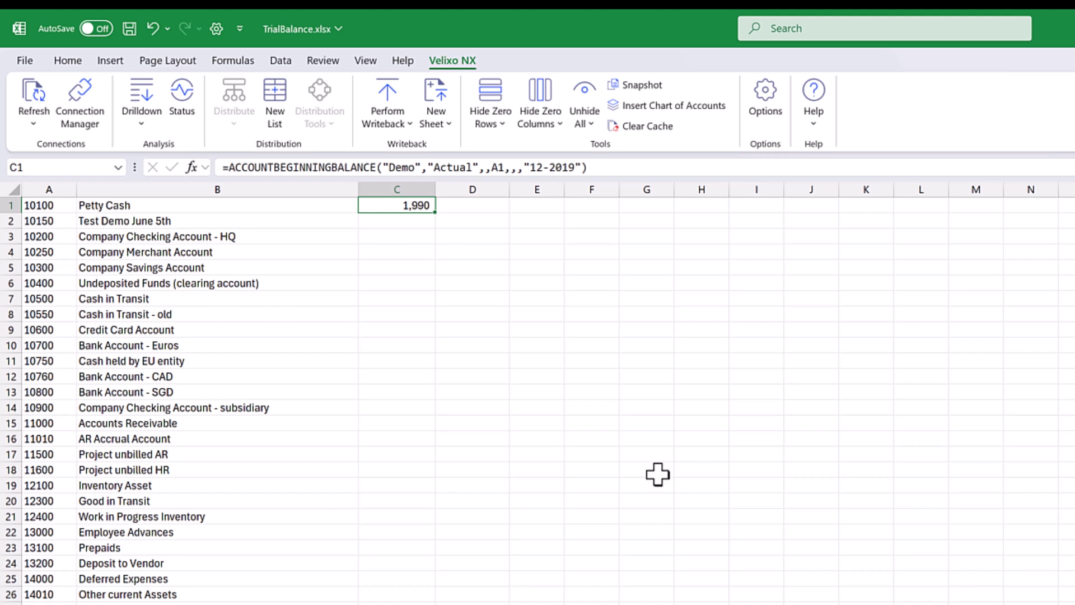
click(503, 170)
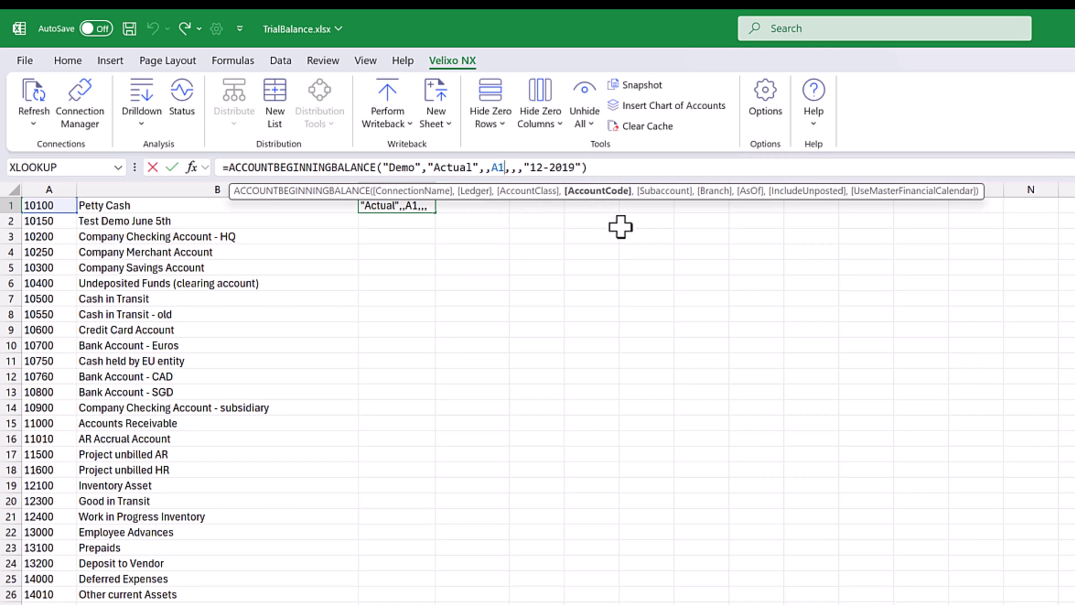
text(#)
key(Return)
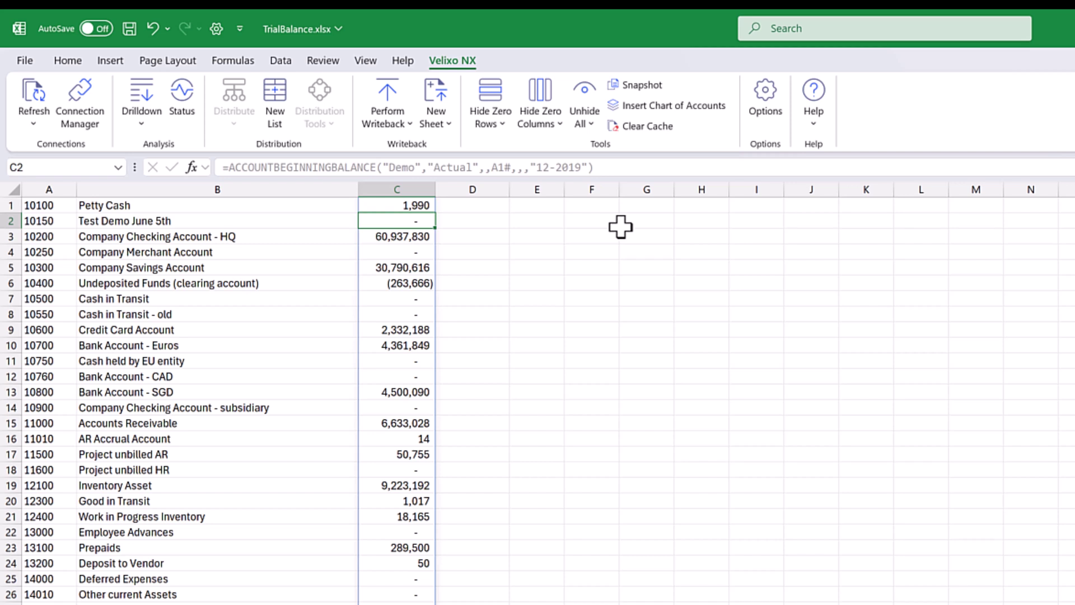
Step: Begin =ACCOUNTENDINGBALANCE( in cell D1 and check its help page
click(485, 207)
text(=ac)
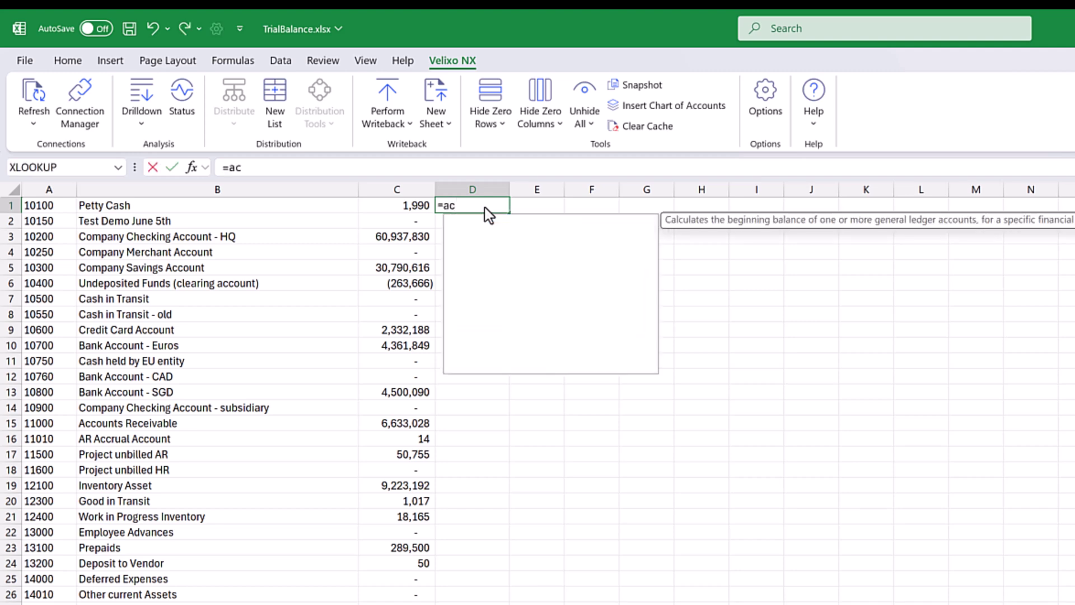
text(counten)
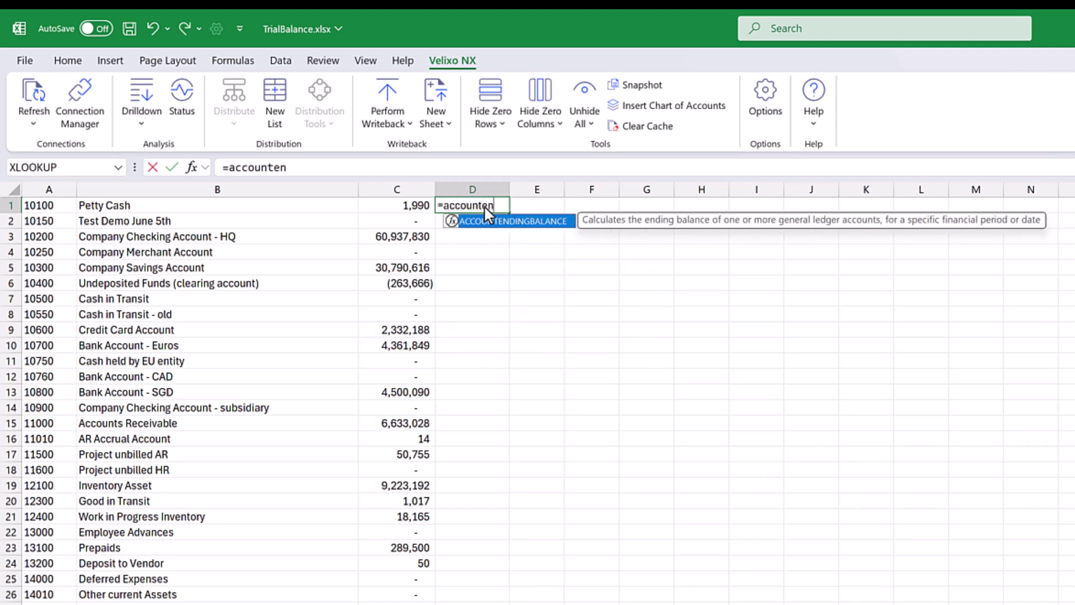
key(Tab)
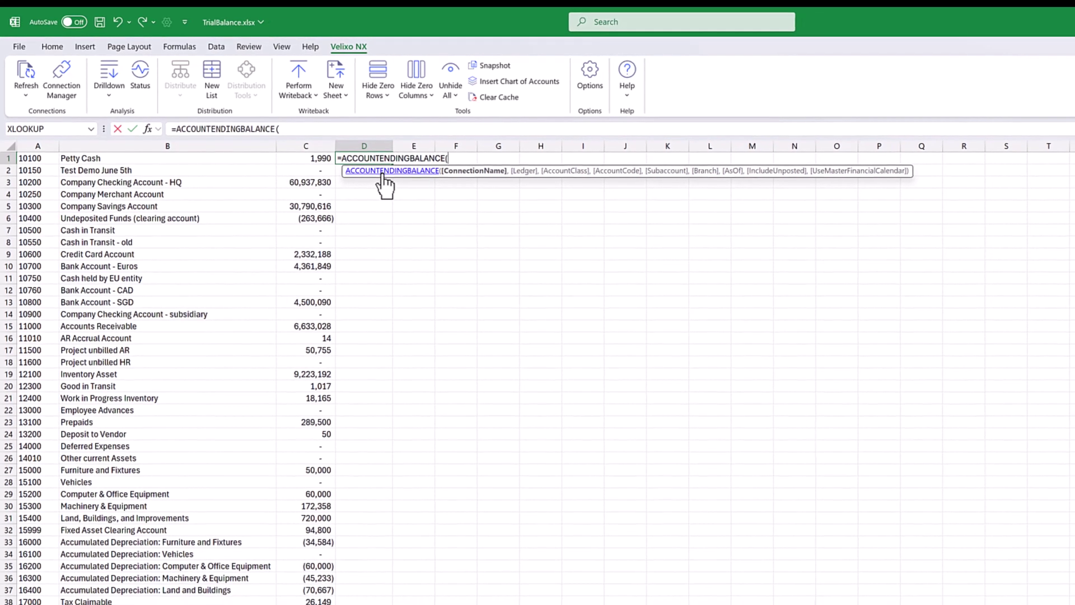
click(392, 178)
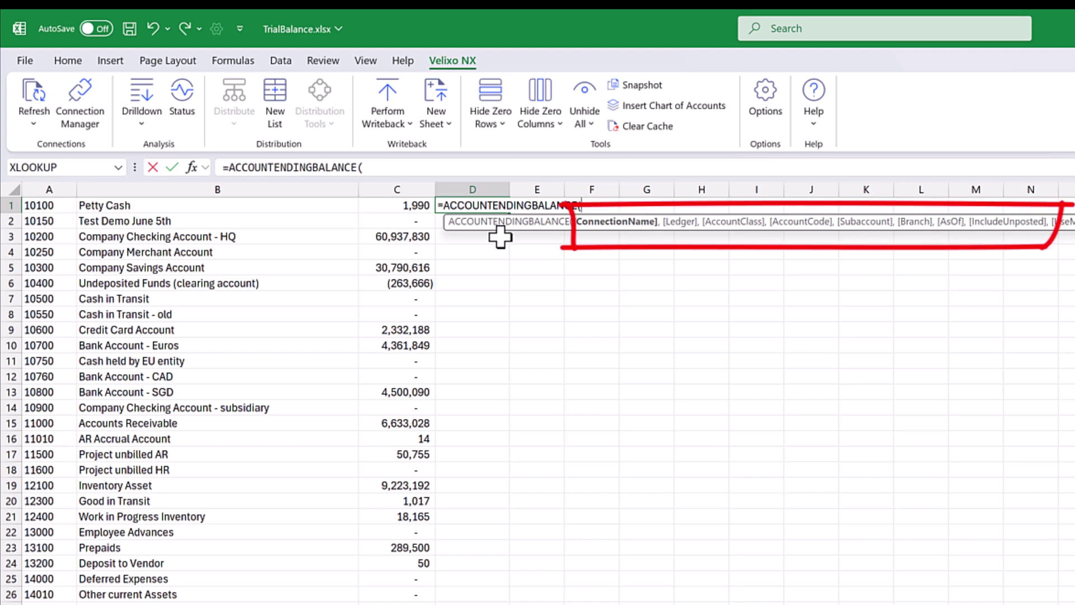
Step: Complete D1 as =ACCOUNTENDINGBALANCE("Demo","Actual",,A1#,,,"12-2019") to spill ending balances down column D
text(Dem)
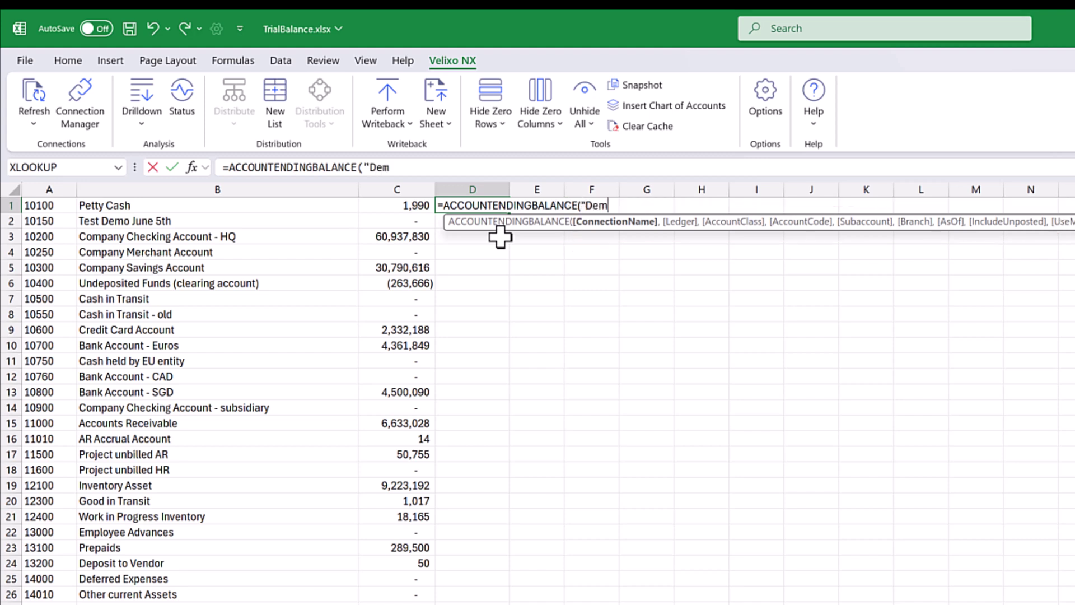
text(o","A)
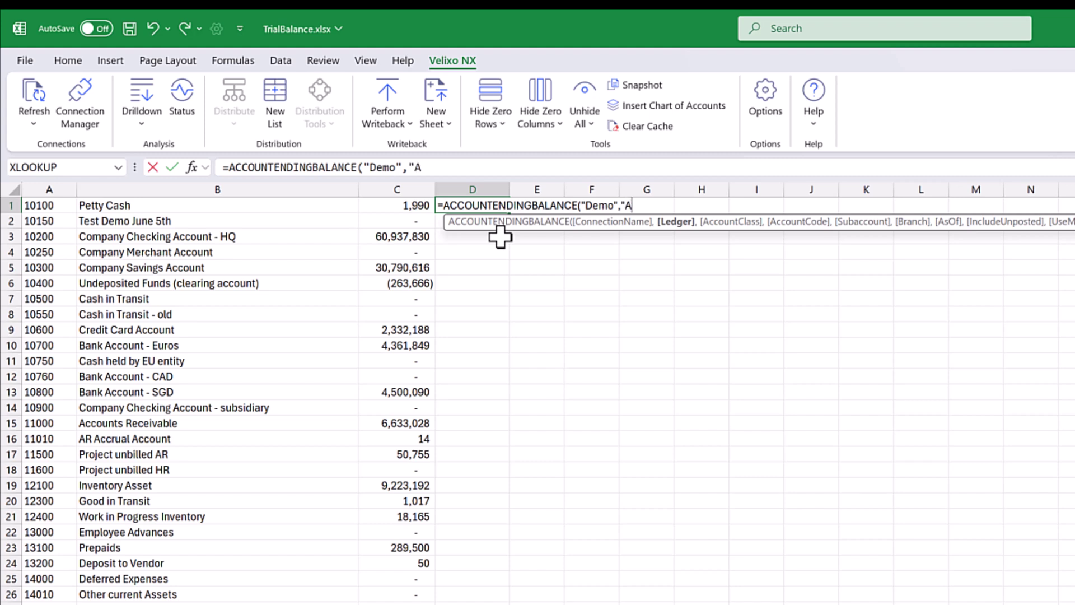
text(ctual",,)
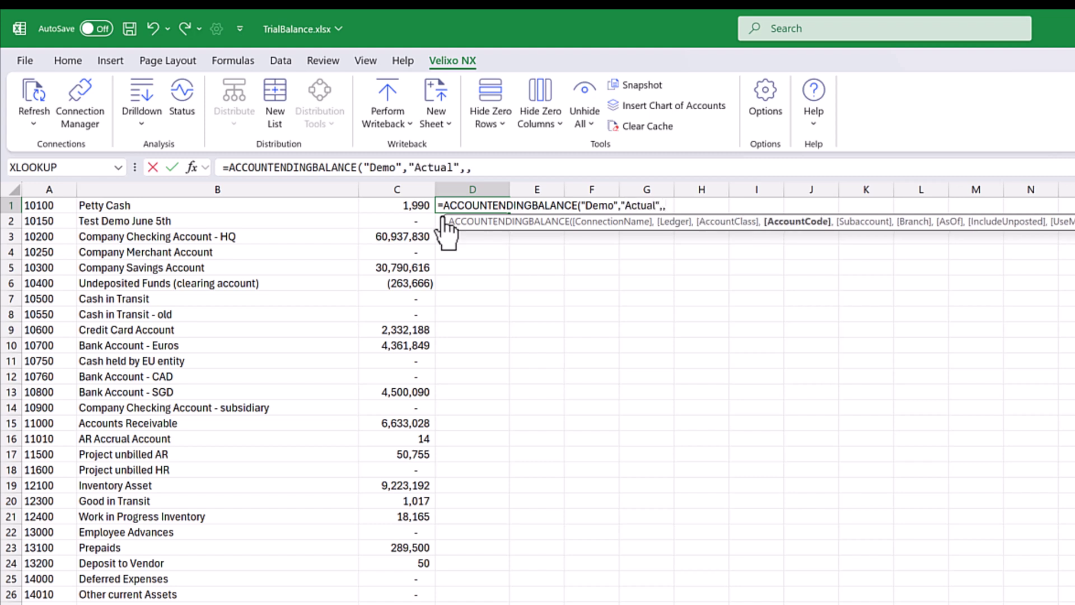
click(56, 205)
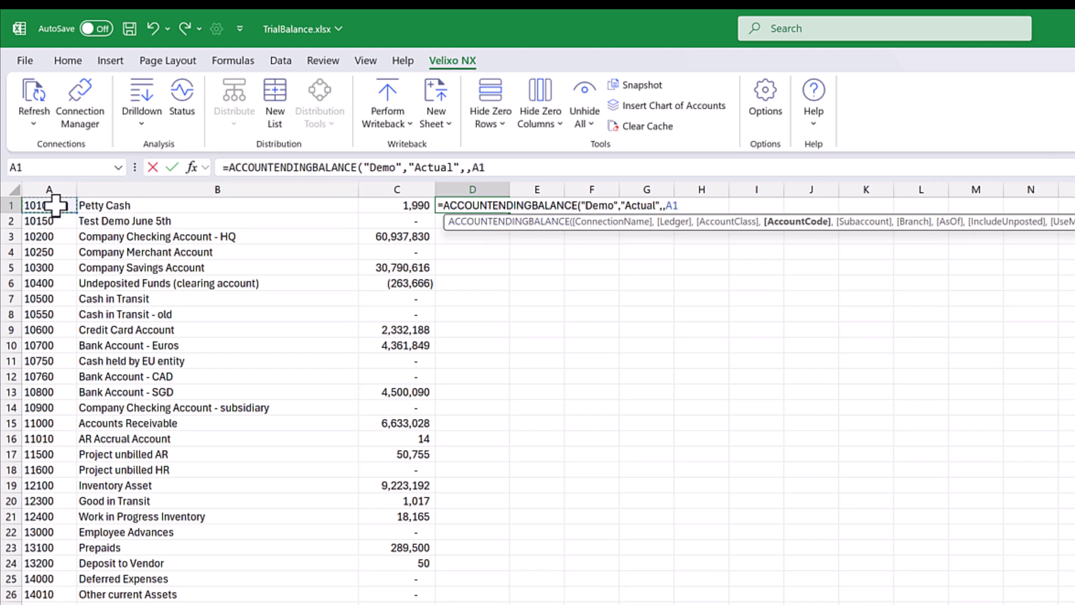
text(#,,)
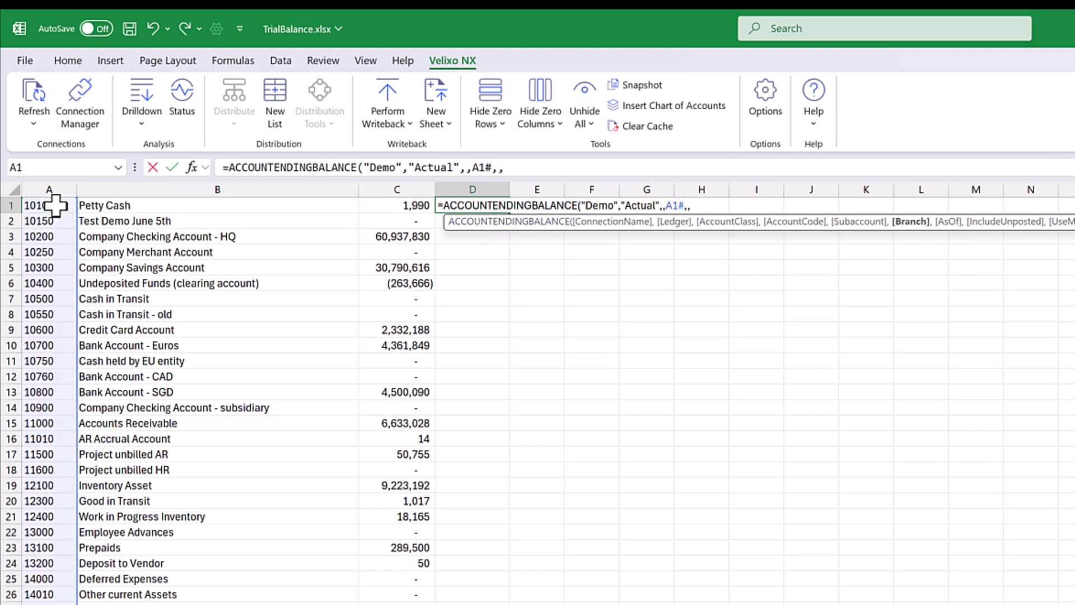
text(,"12-2019"))
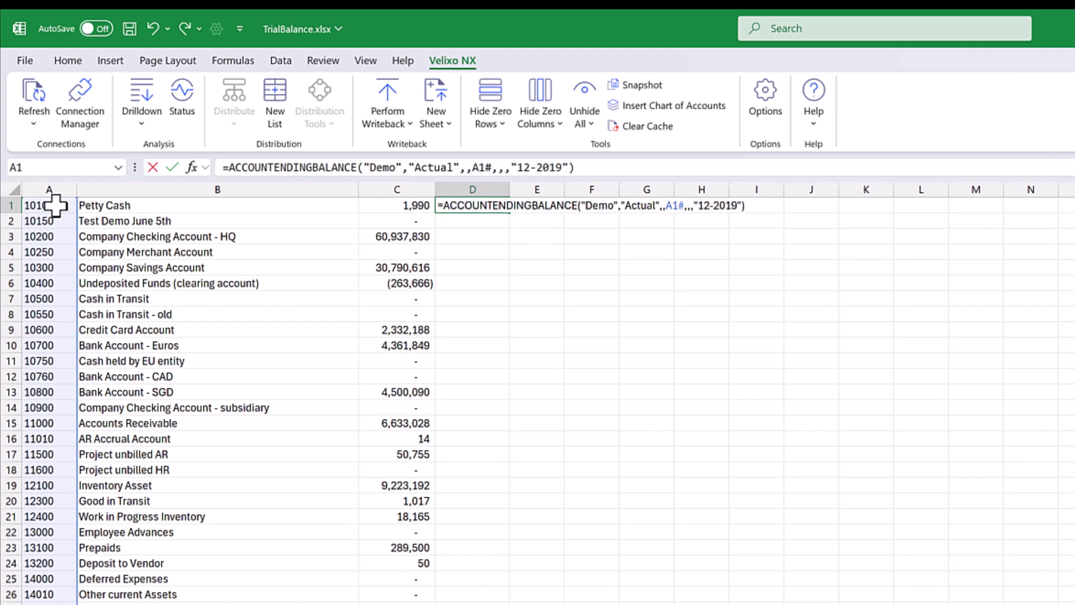
key(Return)
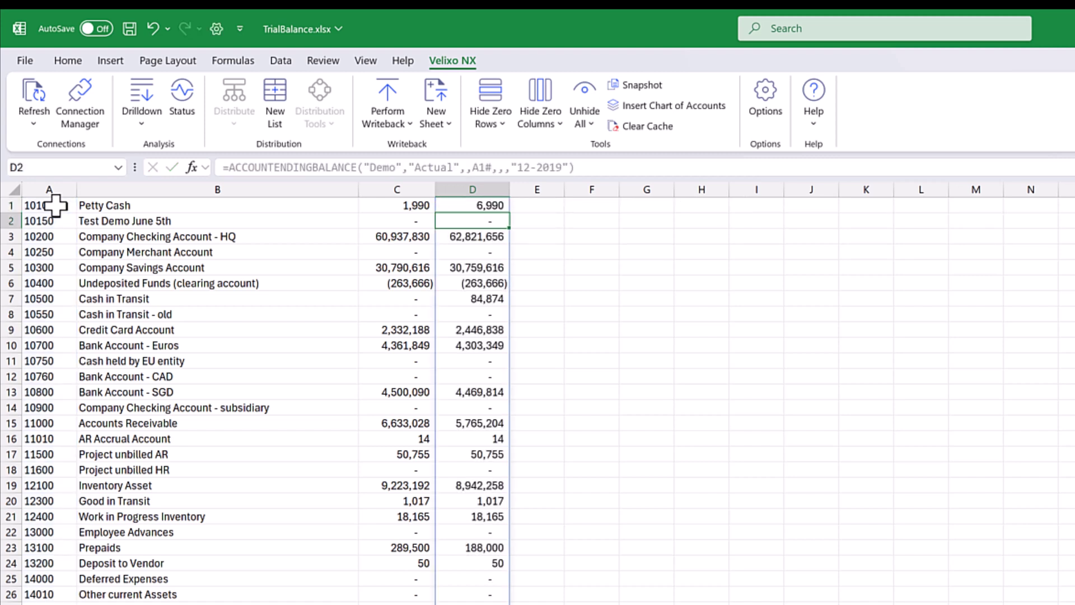